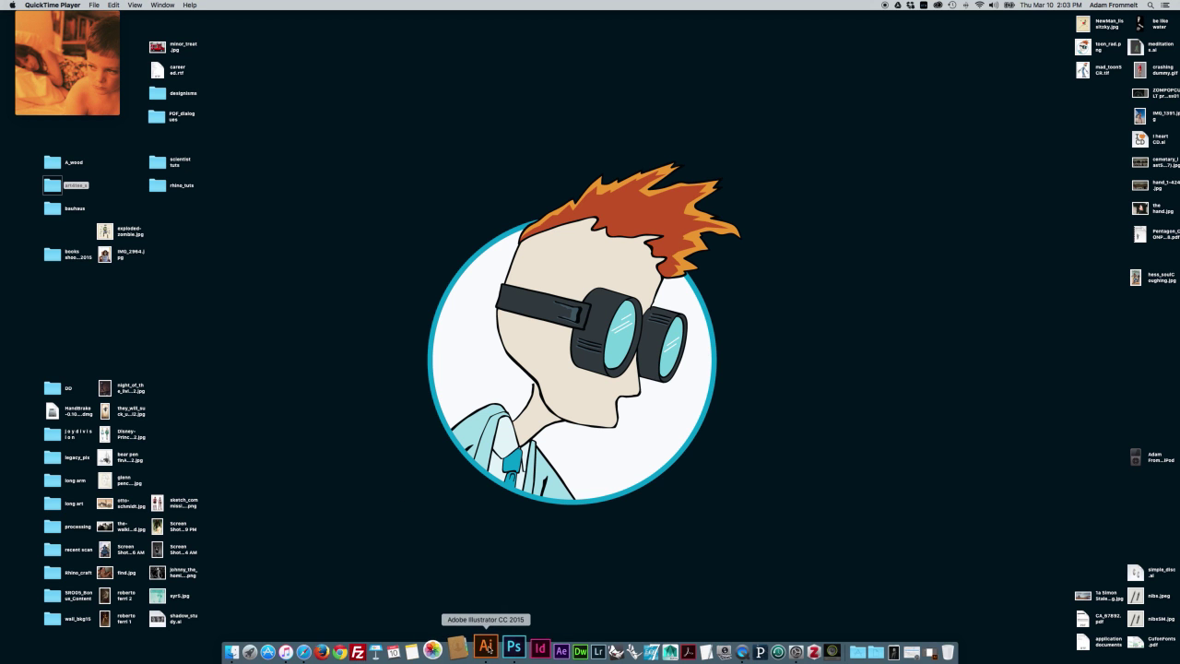
- Switch to Illustrator and draw a rectangle about 2.25 in wide and 4 in high on the artboard, filled with dark gray
{"action": "left_click", "coordinate": [493, 648]}
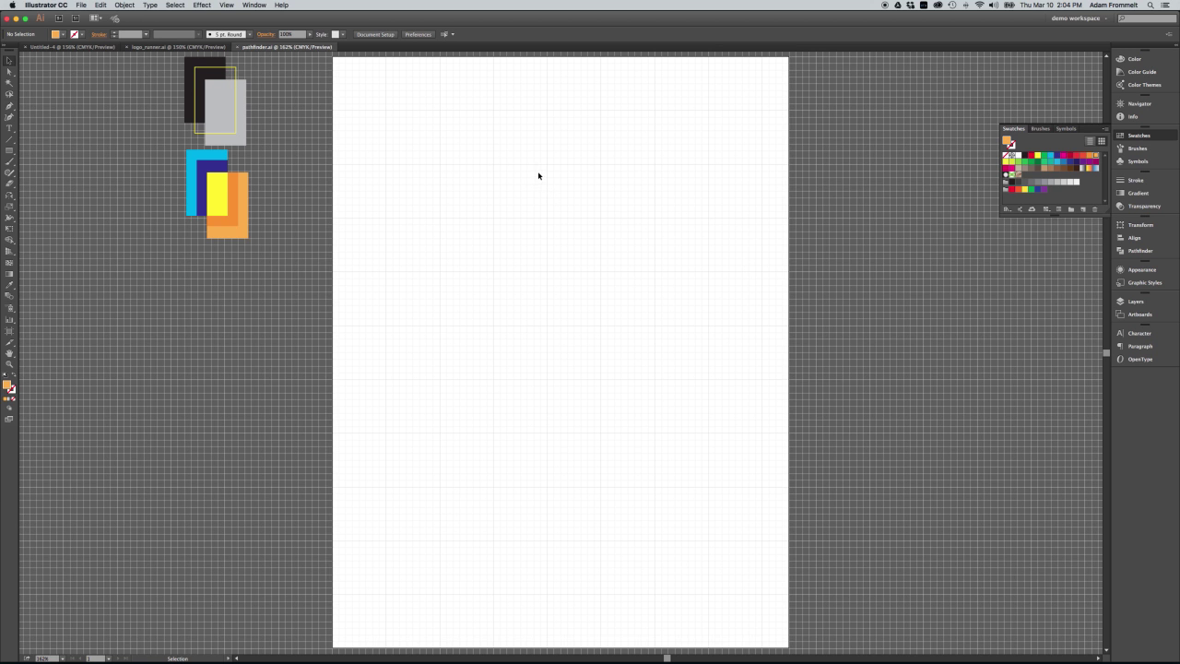
{"action": "key", "text": "m"}
{"action": "left_click_drag", "start_coordinate": [387, 111], "coordinate": [522, 312]}
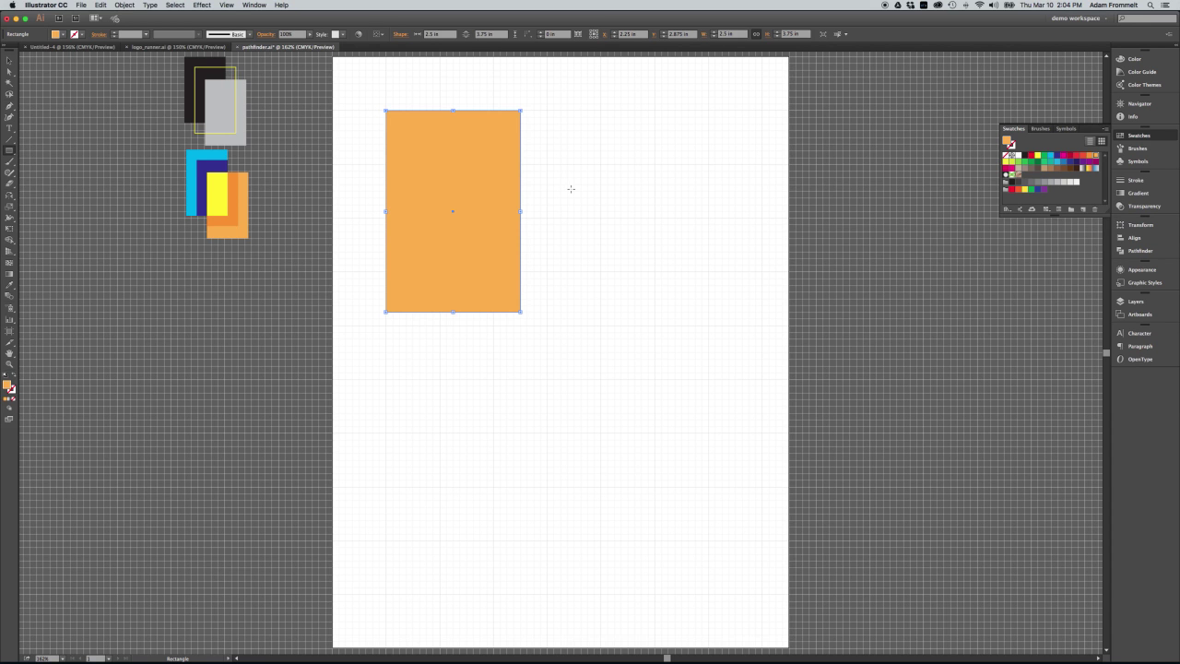
{"action": "key", "text": "v"}
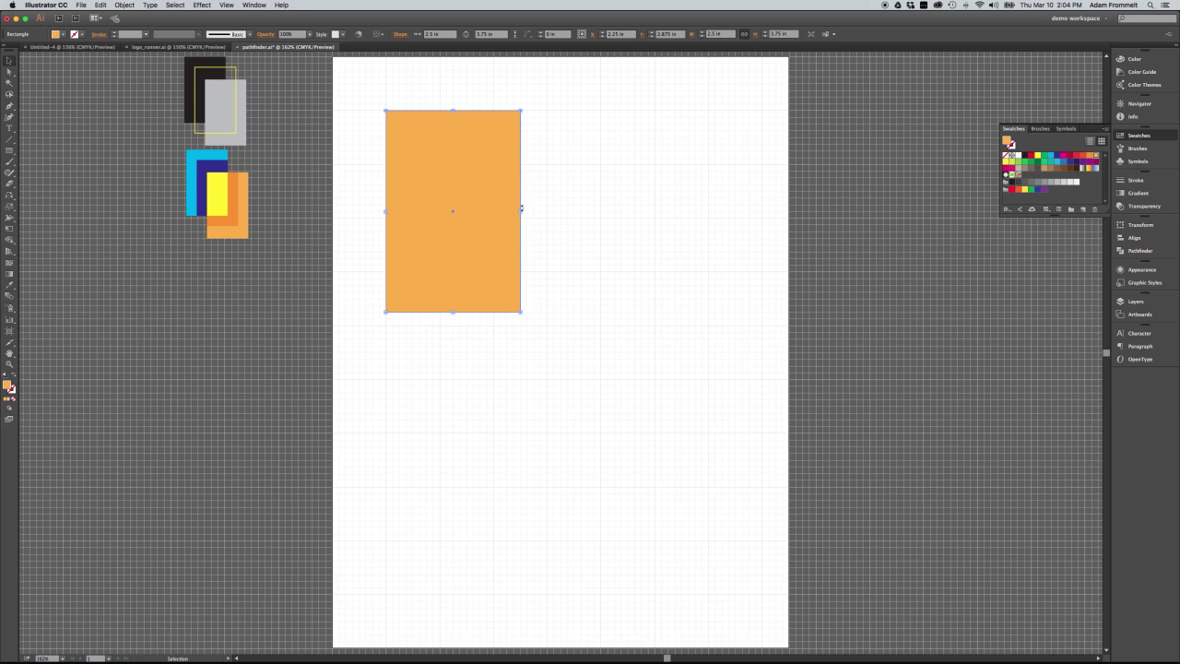
{"action": "left_click_drag", "start_coordinate": [520, 311], "coordinate": [508, 327]}
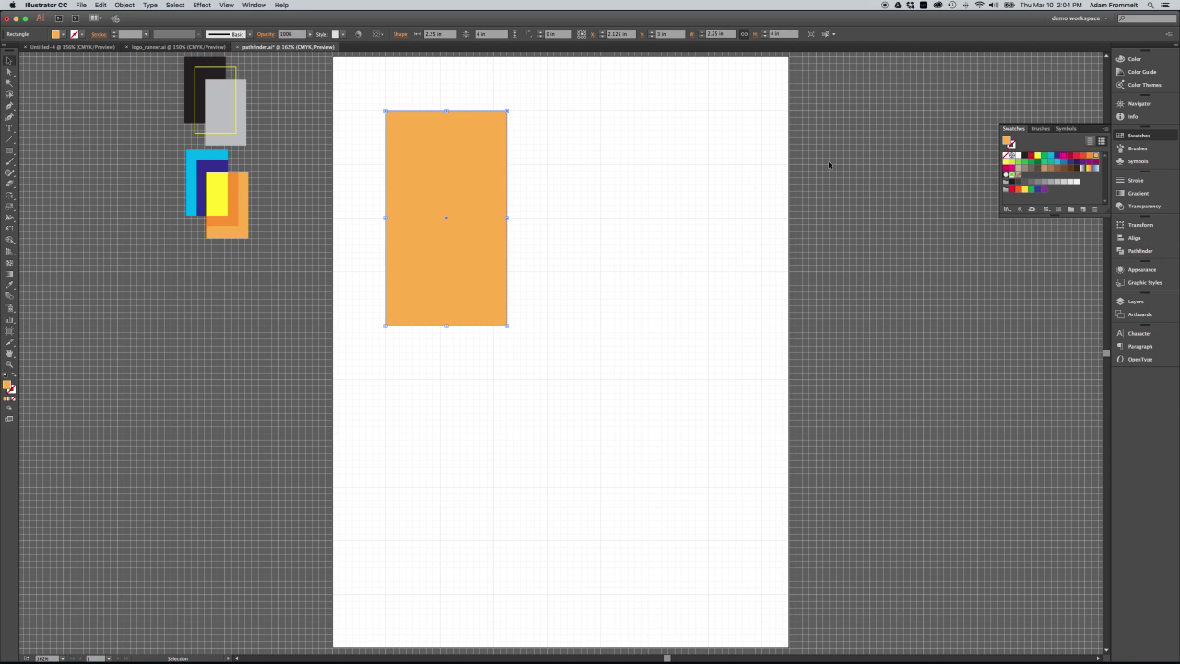
{"action": "left_click", "coordinate": [1015, 183]}
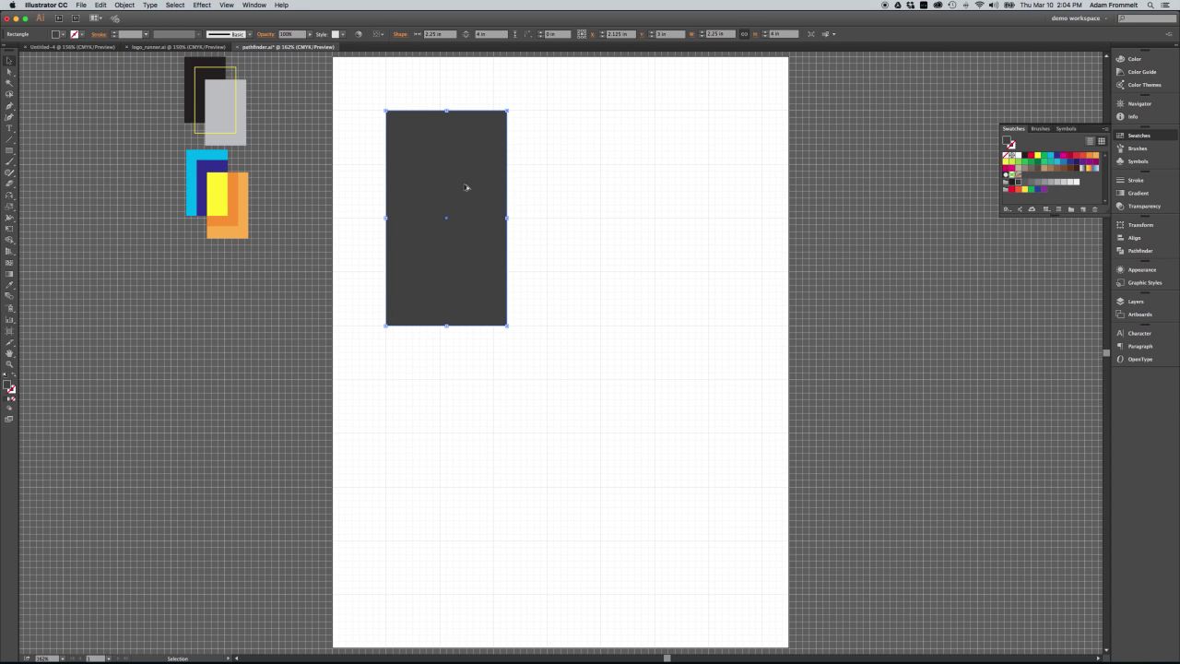
- Make two overlapping copies, each offset about 0.875 in right and down, filling the first medium gray and the second light gray
{"action": "left_click_drag", "start_coordinate": [466, 187], "coordinate": [512, 233]}
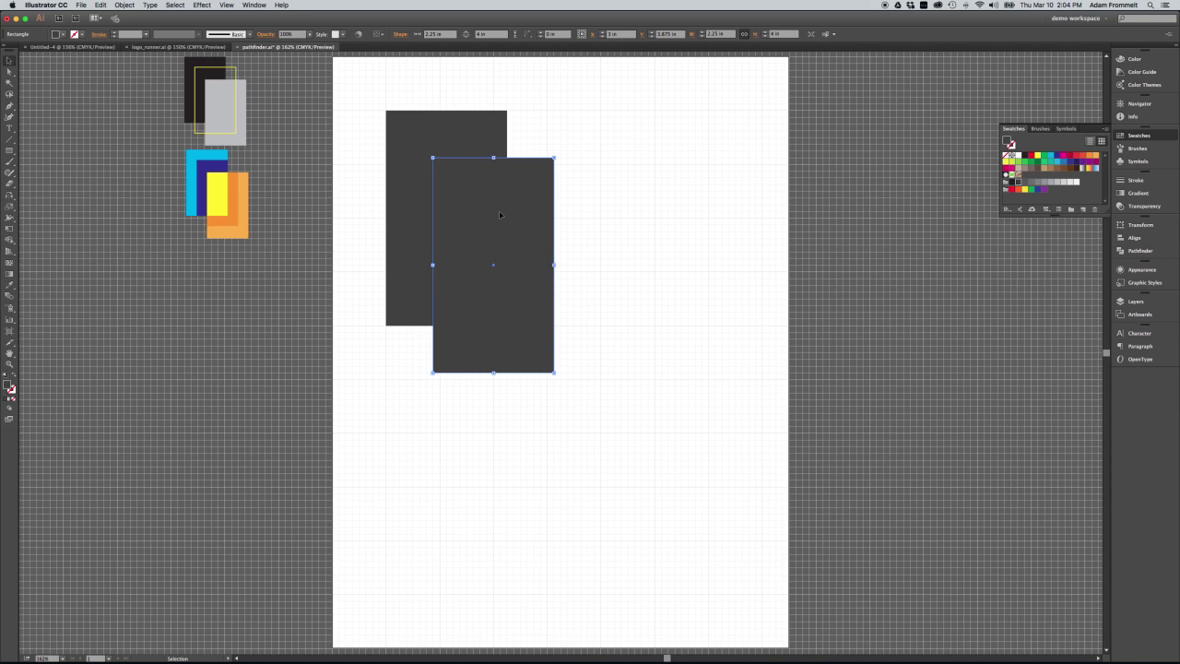
{"action": "left_click", "coordinate": [1044, 183]}
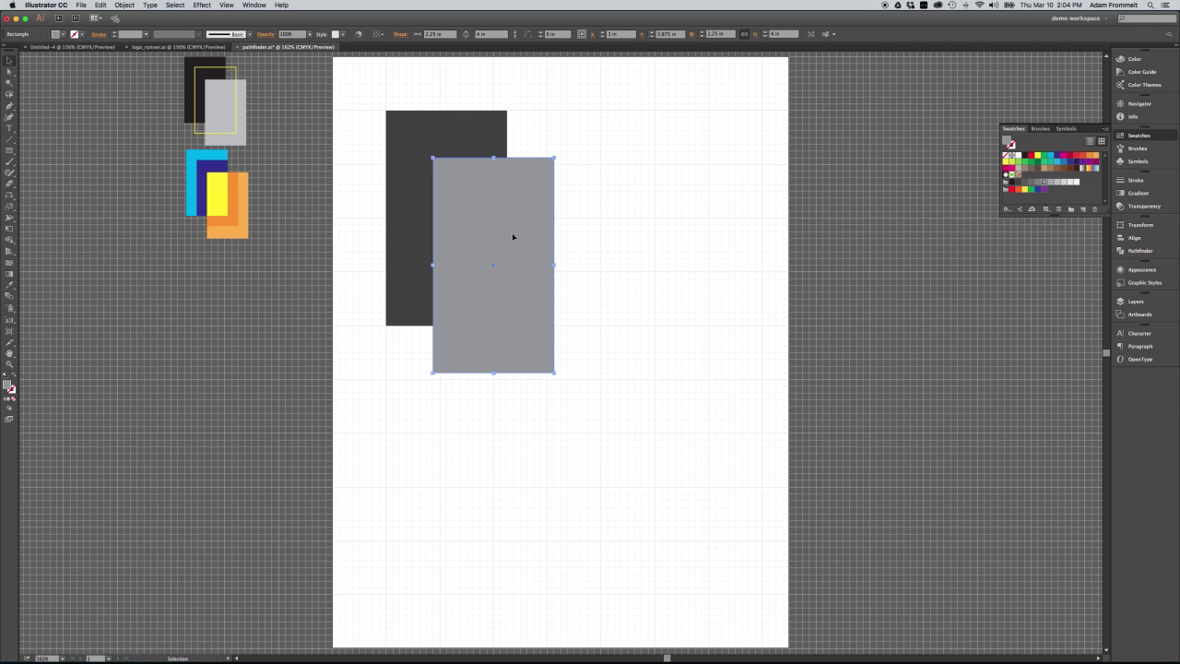
{"action": "left_click_drag", "start_coordinate": [513, 237], "coordinate": [562, 278]}
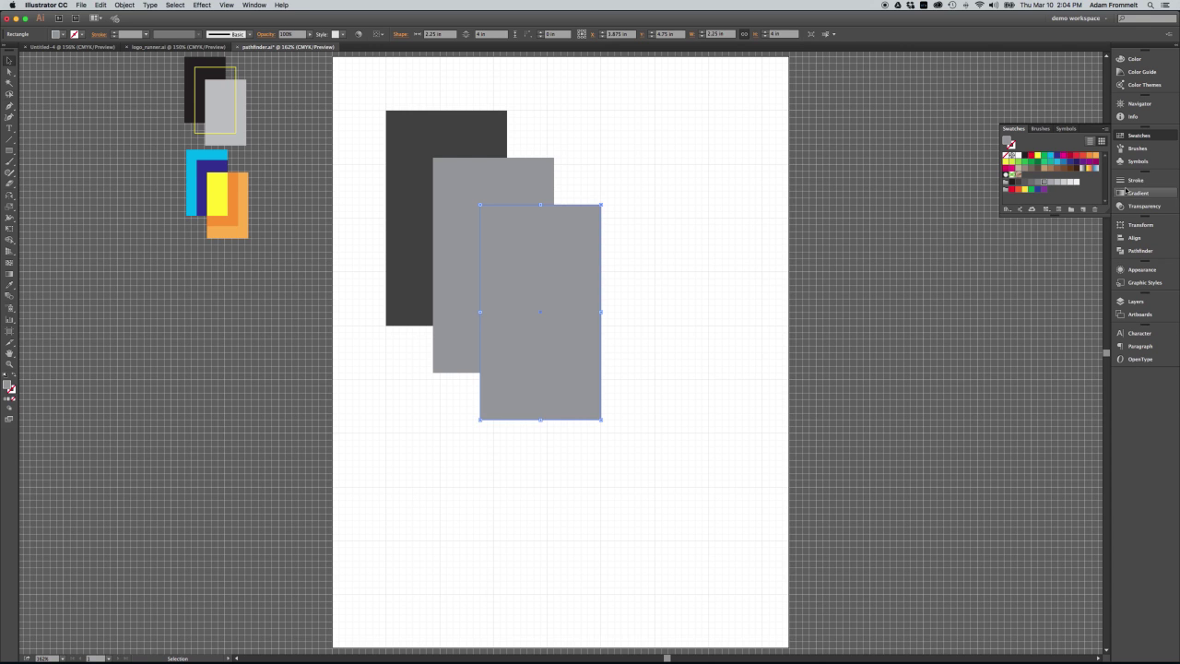
{"action": "left_click", "coordinate": [1064, 182]}
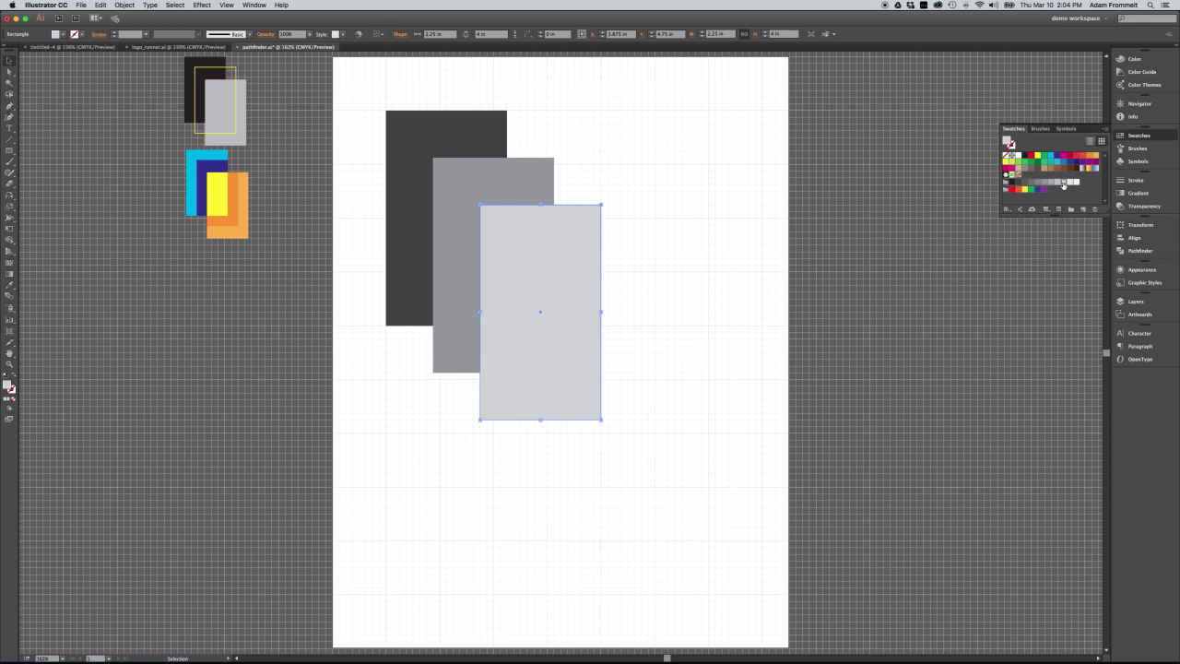
- Move all three rectangles together toward the artboard's middle, centred at about X 4.25 in, Y 5.125 in, and deselect them
{"action": "left_click_drag", "start_coordinate": [711, 293], "coordinate": [361, 168]}
{"action": "left_click_drag", "start_coordinate": [476, 285], "coordinate": [536, 328]}
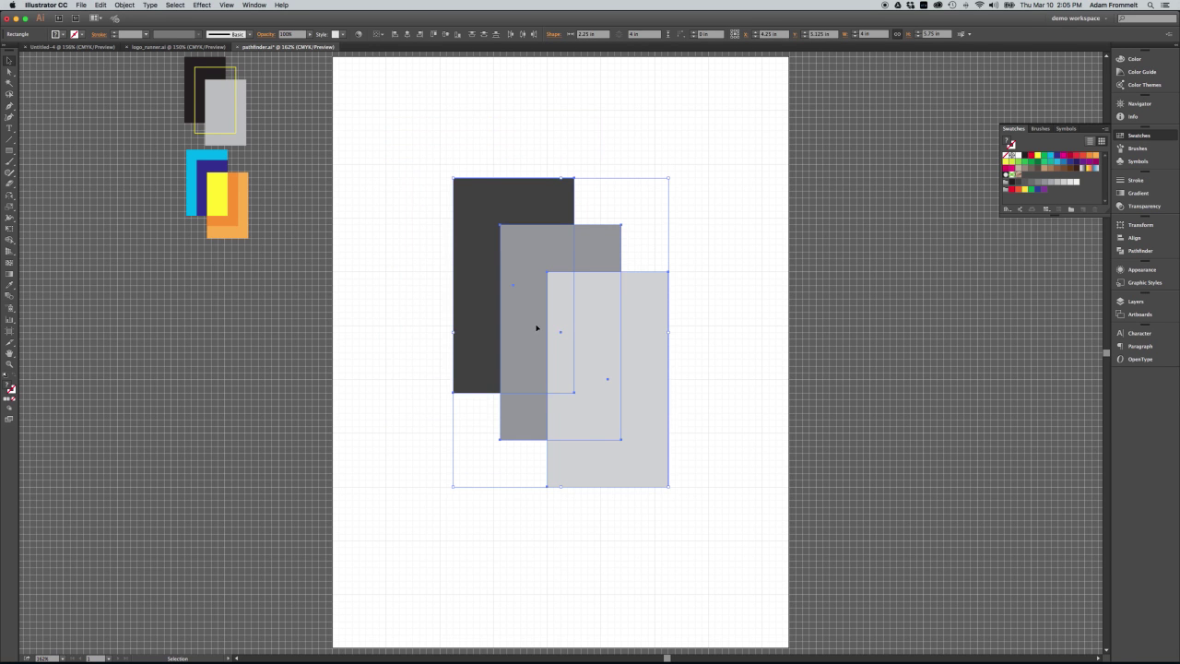
{"action": "left_click", "coordinate": [744, 225]}
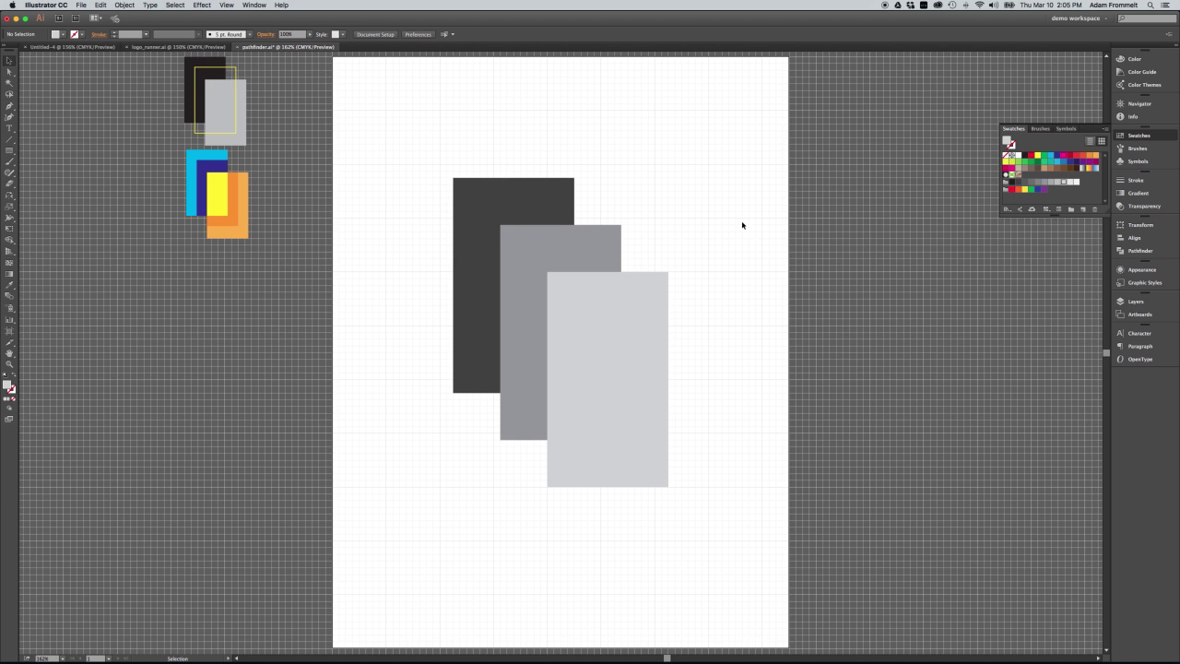
- Examine the stacking order of the three gray rectangles in Layer 1 by targeting each one from front to back
{"action": "left_click", "coordinate": [1136, 301]}
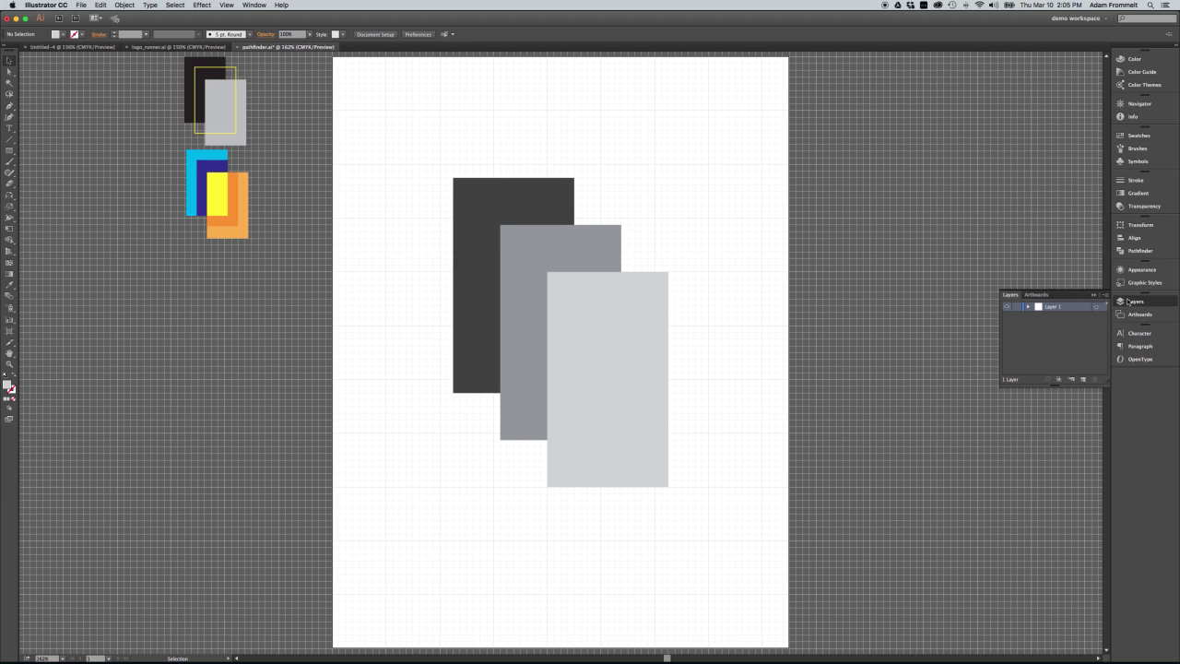
{"action": "left_click", "coordinate": [1029, 307]}
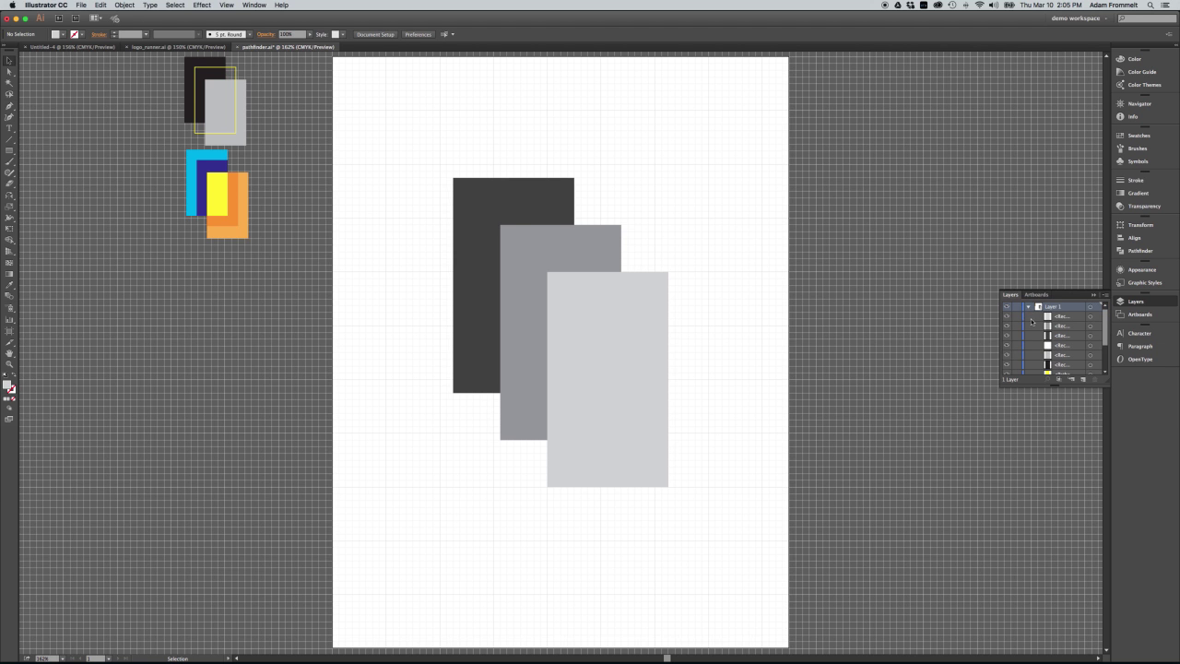
{"action": "scroll", "coordinate": [1031, 320], "scroll_direction": "down", "scroll_amount": 5}
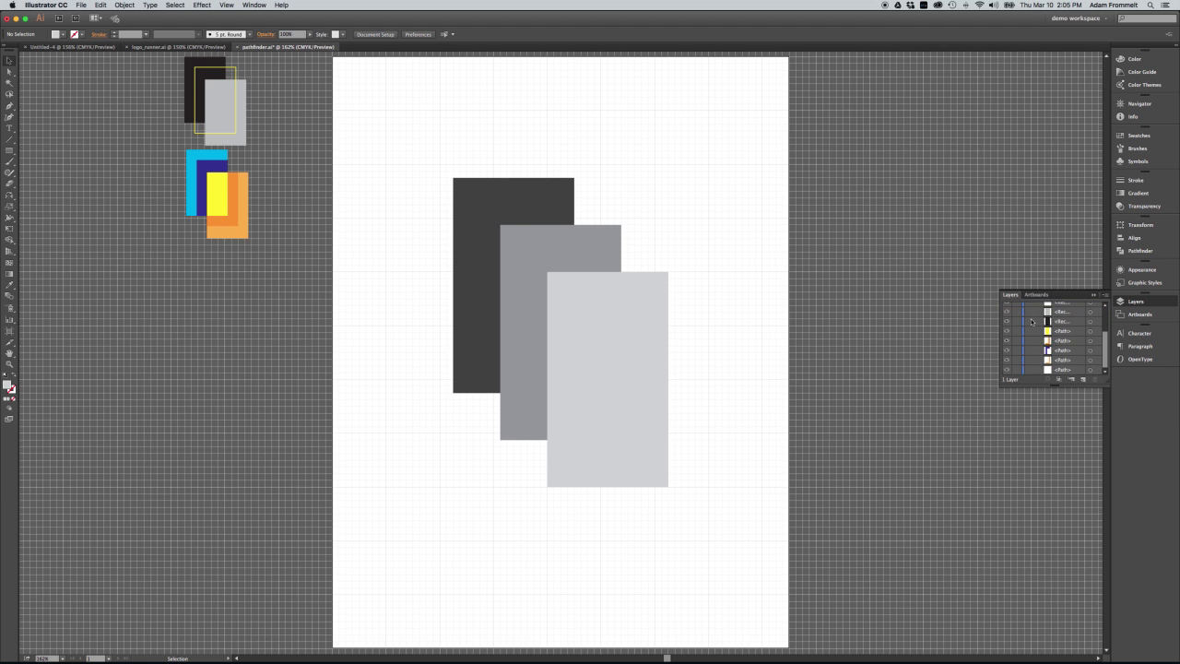
{"action": "scroll", "coordinate": [1031, 321], "scroll_direction": "up", "scroll_amount": 5}
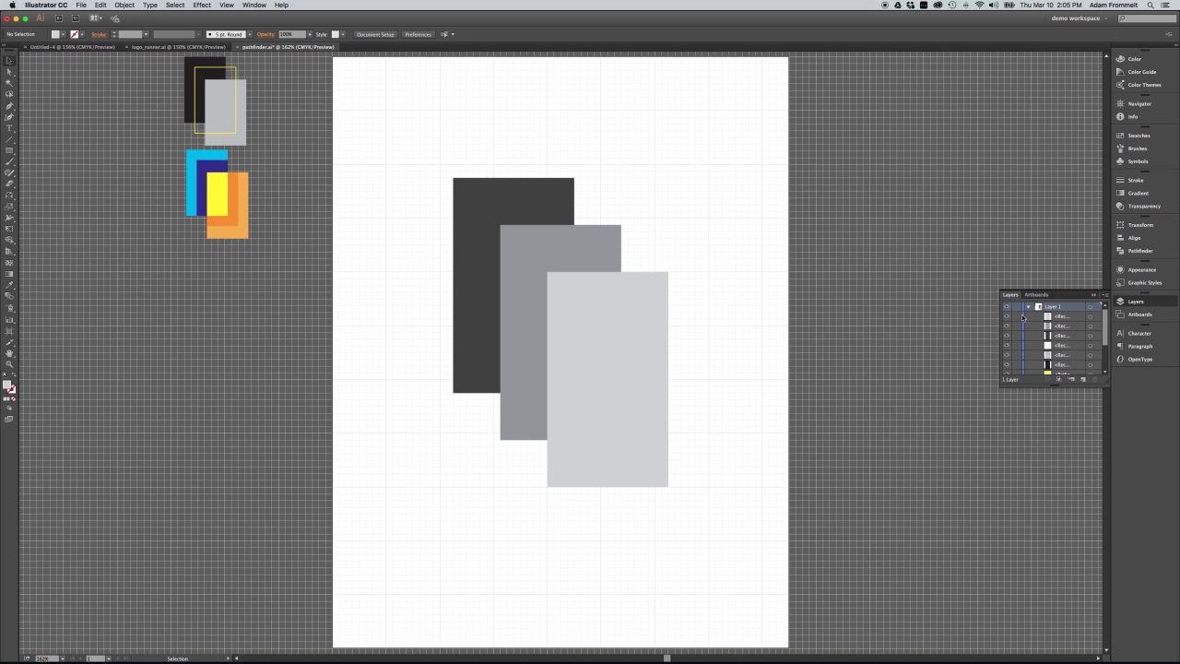
{"action": "left_click", "coordinate": [1083, 316]}
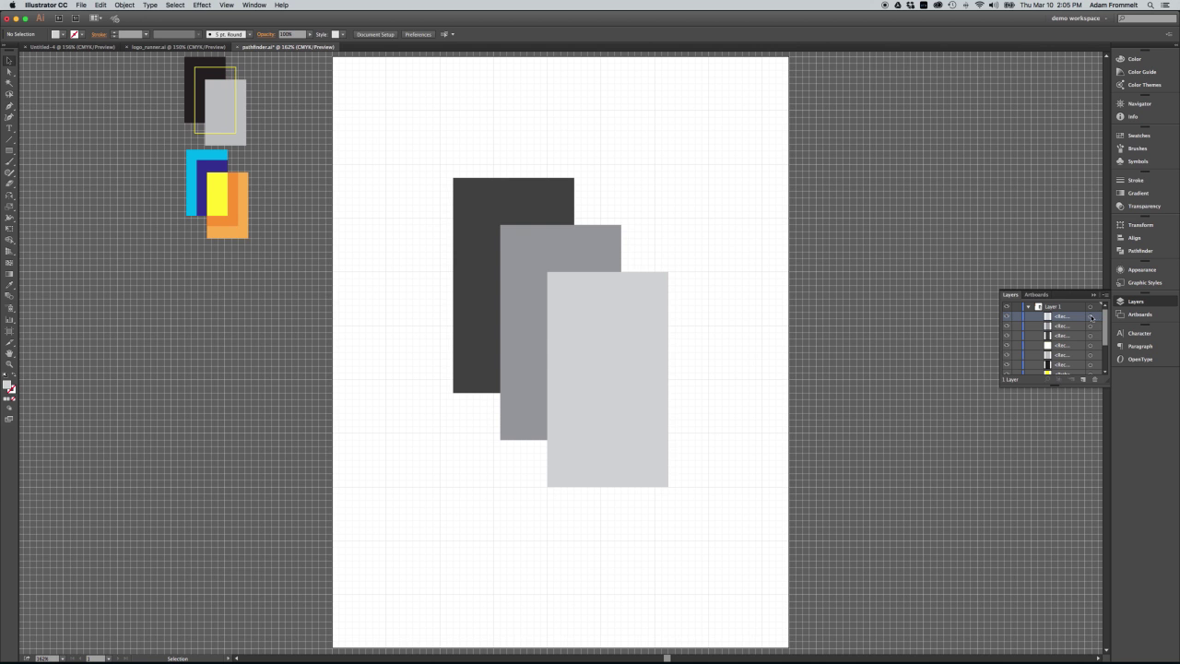
{"action": "left_click", "coordinate": [1091, 317]}
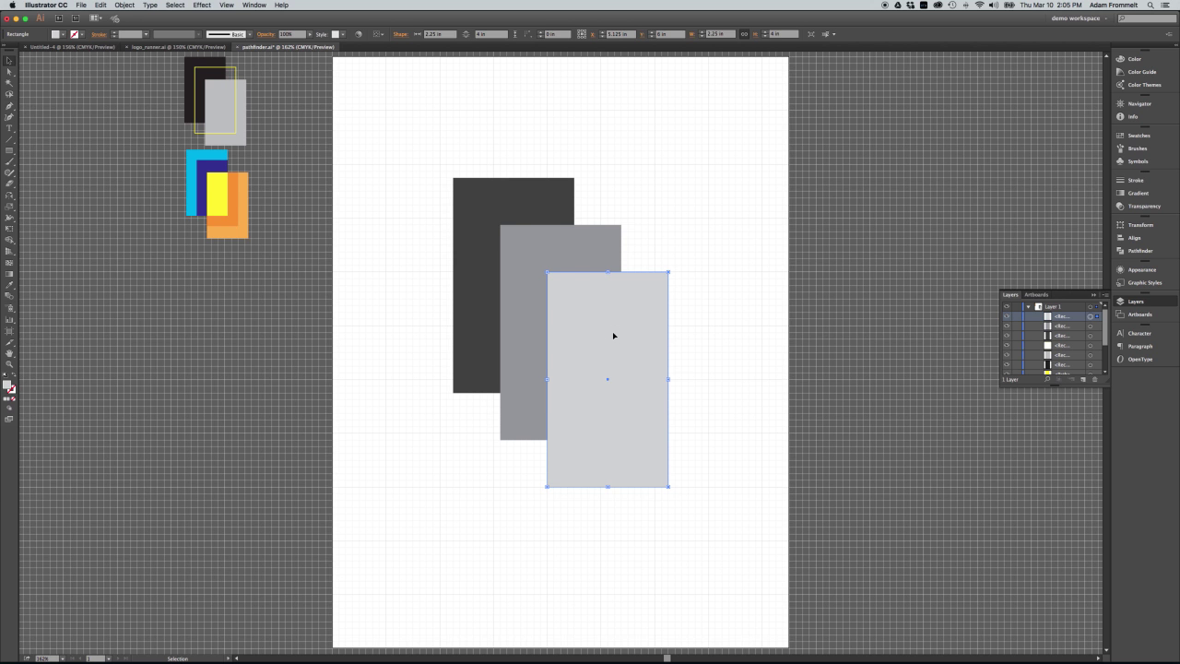
{"action": "left_click", "coordinate": [1091, 328]}
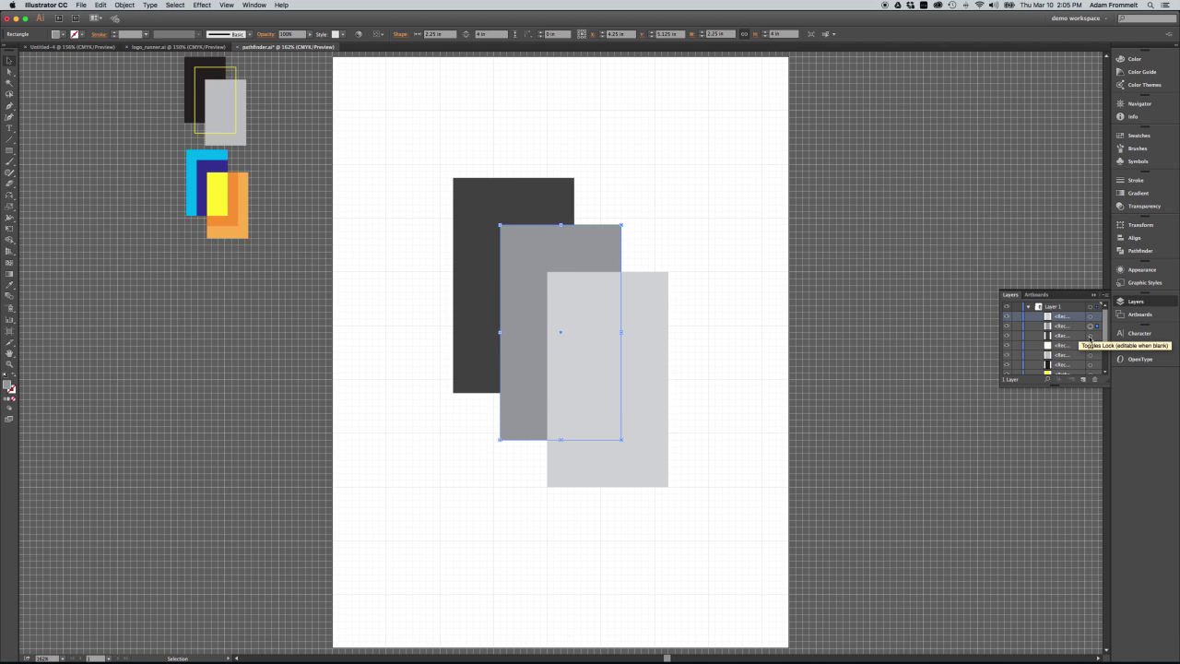
{"action": "left_click", "coordinate": [1090, 337]}
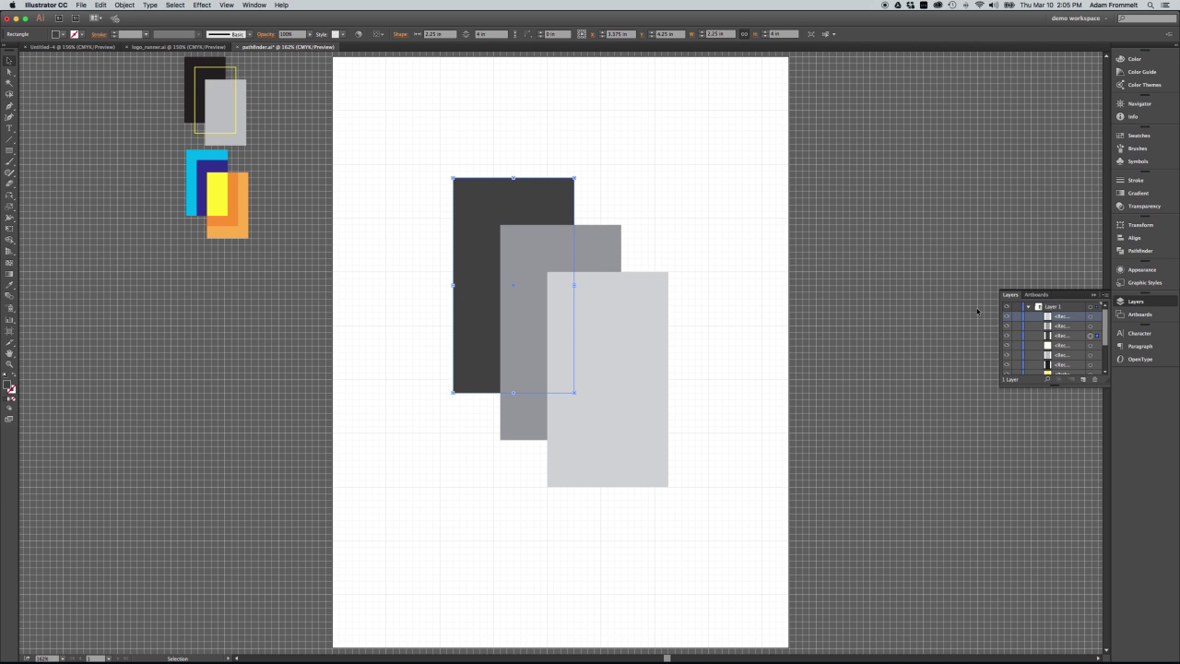
{"action": "left_click", "coordinate": [1029, 306]}
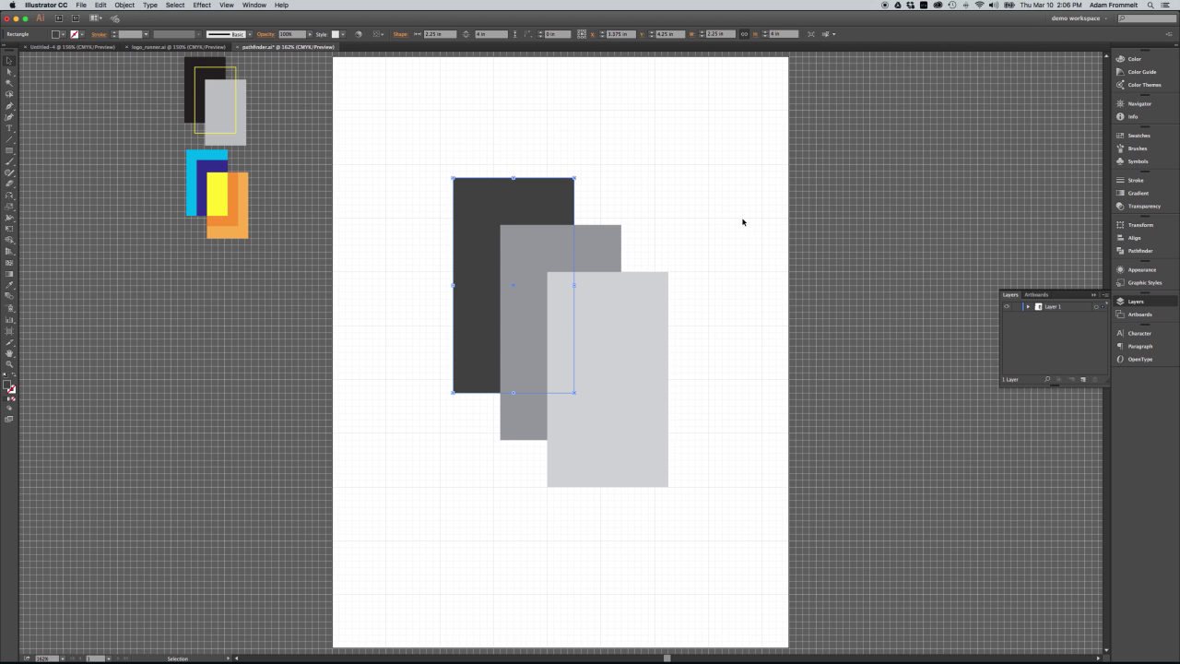
- Try uniting all three rectangles into a single shape with Pathfinder, and undo the merge
{"action": "left_click_drag", "start_coordinate": [724, 203], "coordinate": [417, 443]}
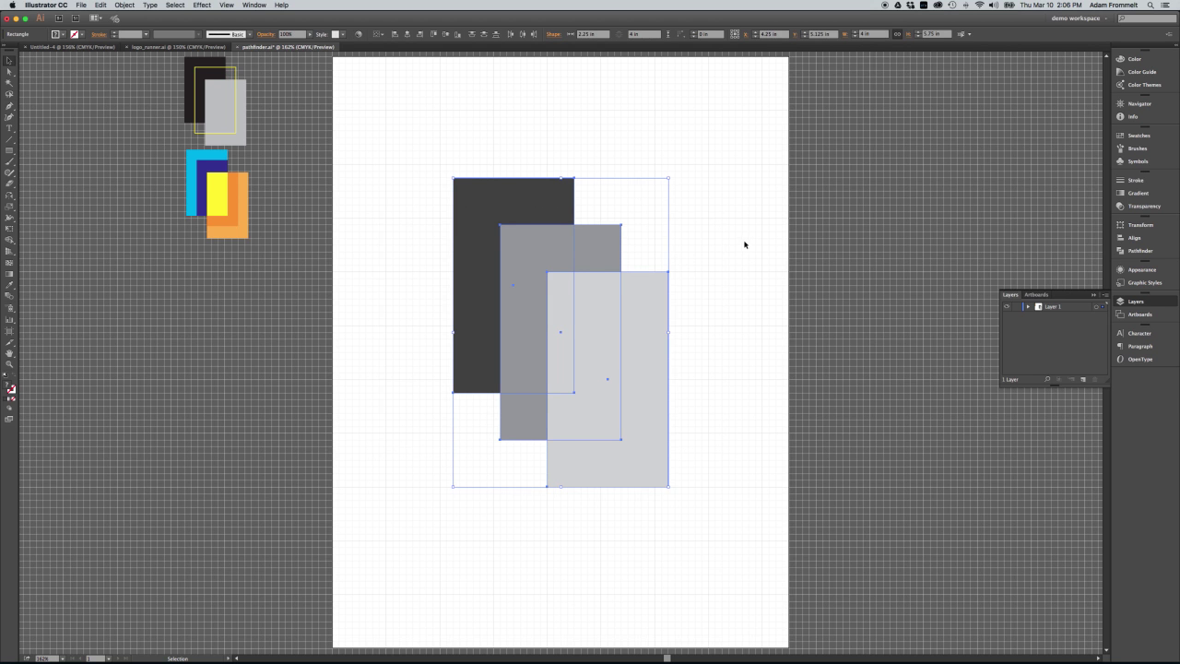
{"action": "left_click", "coordinate": [1141, 250]}
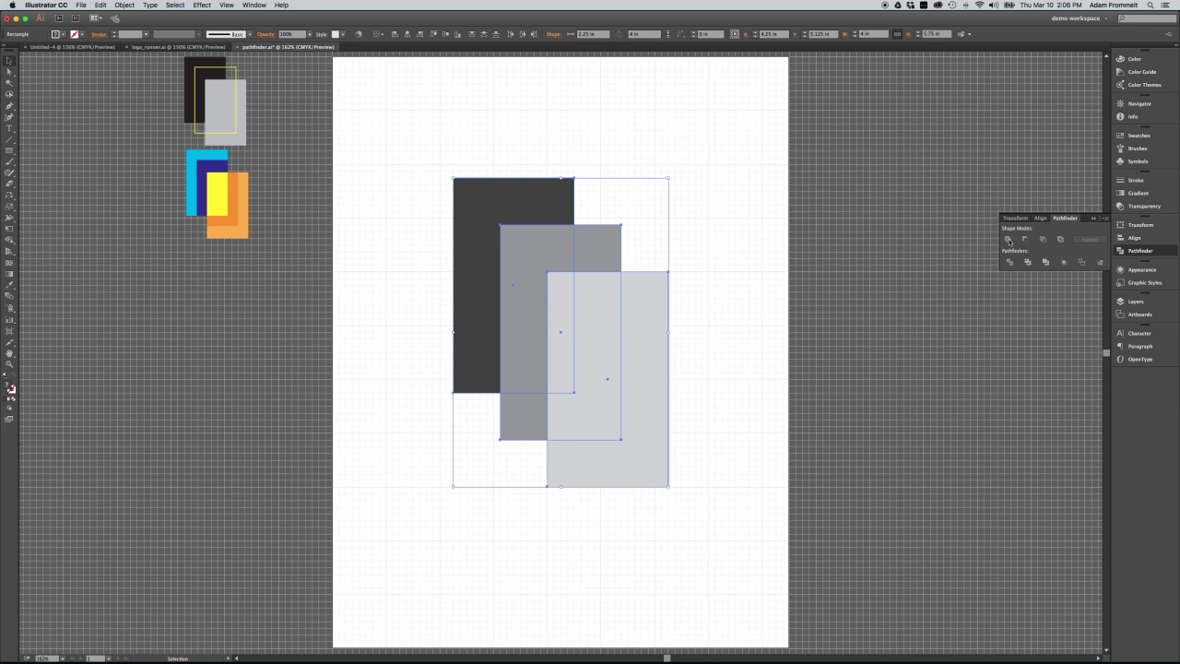
{"action": "left_click", "coordinate": [1008, 240]}
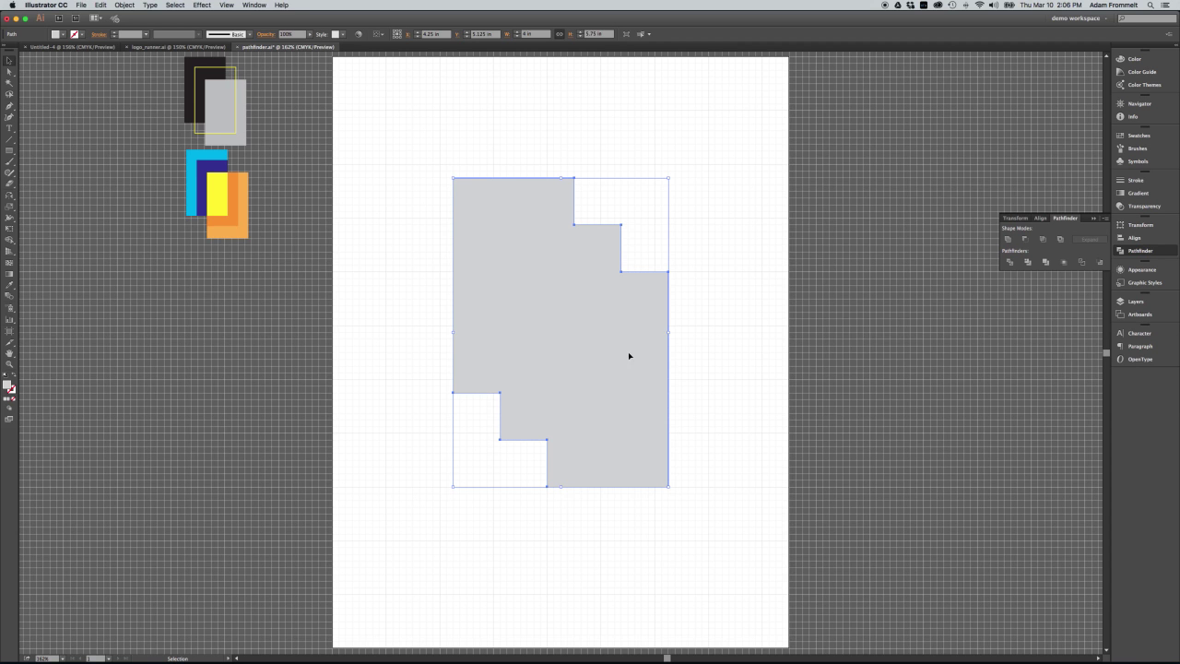
{"action": "mouse_move", "coordinate": [590, 313]}
{"action": "left_mouse_down"}
{"action": "mouse_move", "coordinate": [608, 359]}
{"action": "mouse_move", "coordinate": [595, 314]}
{"action": "left_mouse_up"}
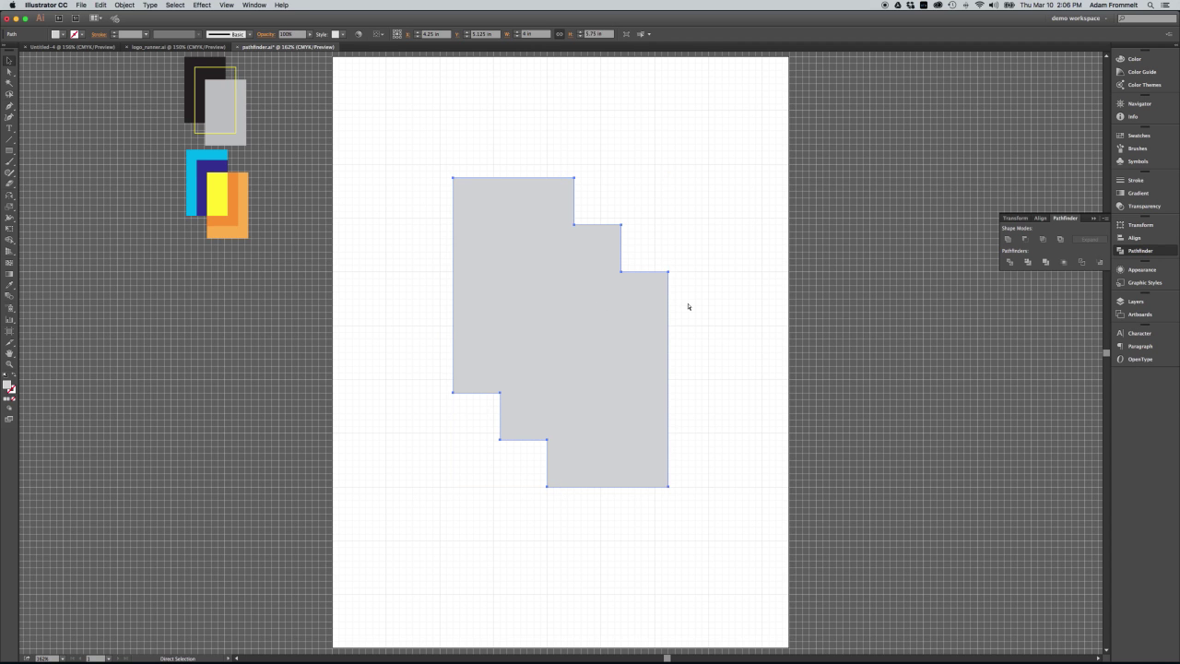
{"action": "key", "text": "super+z"}
{"action": "key", "text": "super+z"}
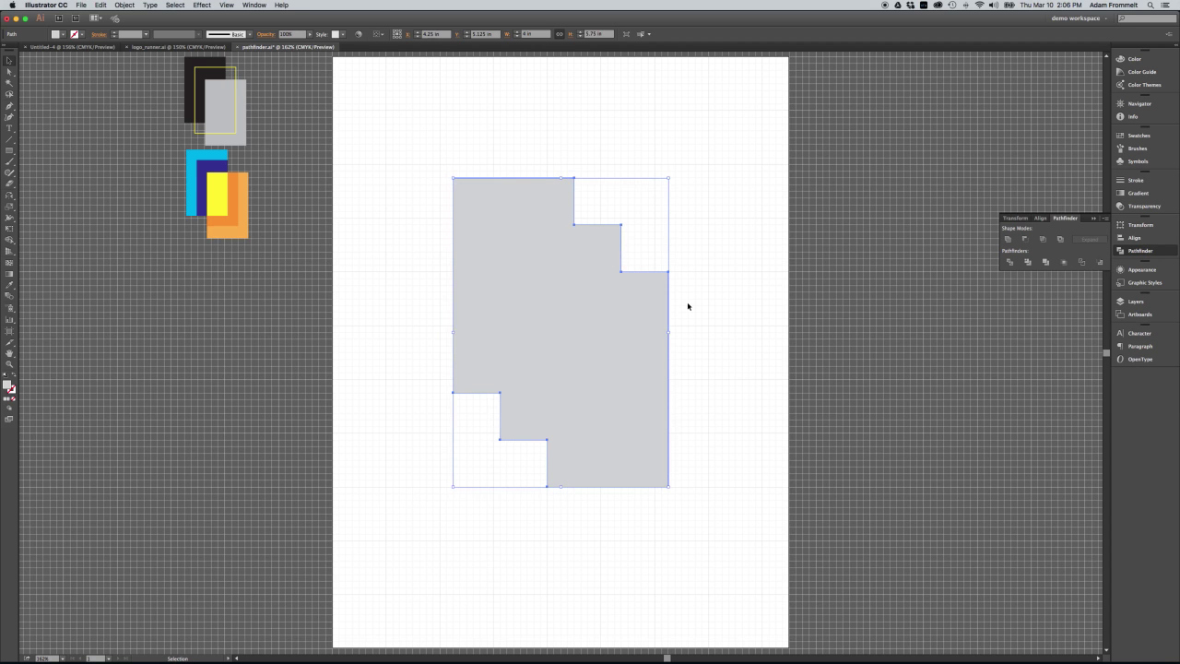
{"action": "key", "text": "super+z"}
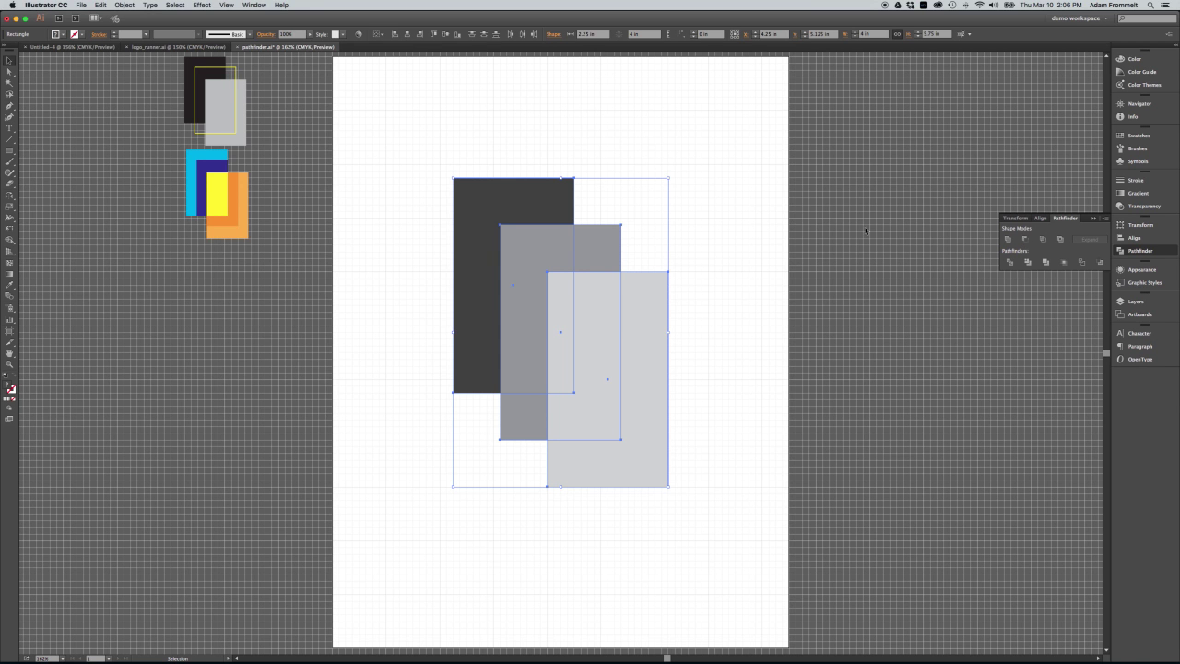
- Try Minus Front on the medium gray and light gray rectangles, and undo the subtraction
{"action": "left_click", "coordinate": [724, 242]}
{"action": "left_click", "coordinate": [617, 256]}
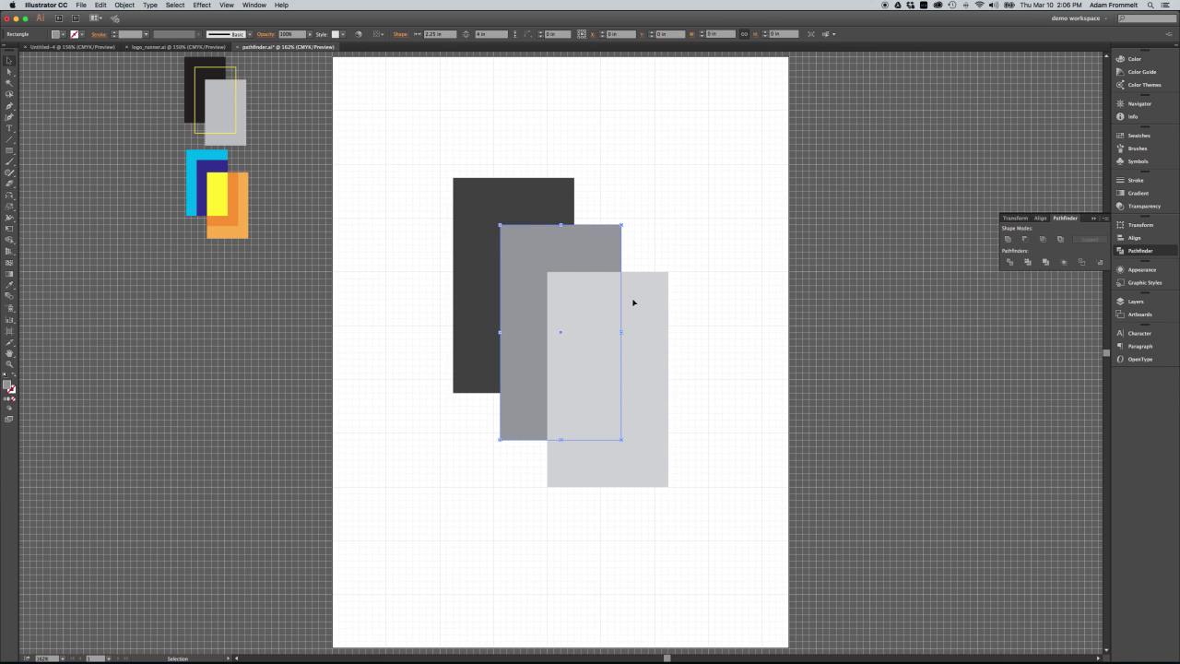
{"action": "left_click", "coordinate": [633, 303], "text": "shift"}
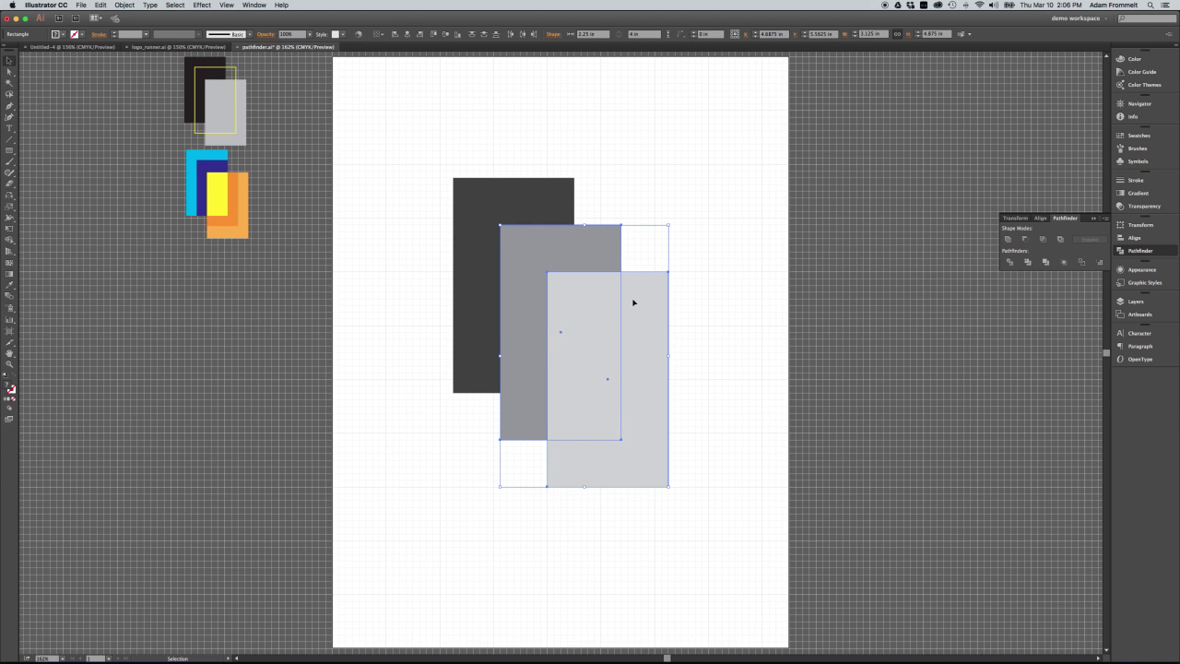
{"action": "left_click", "coordinate": [1026, 240]}
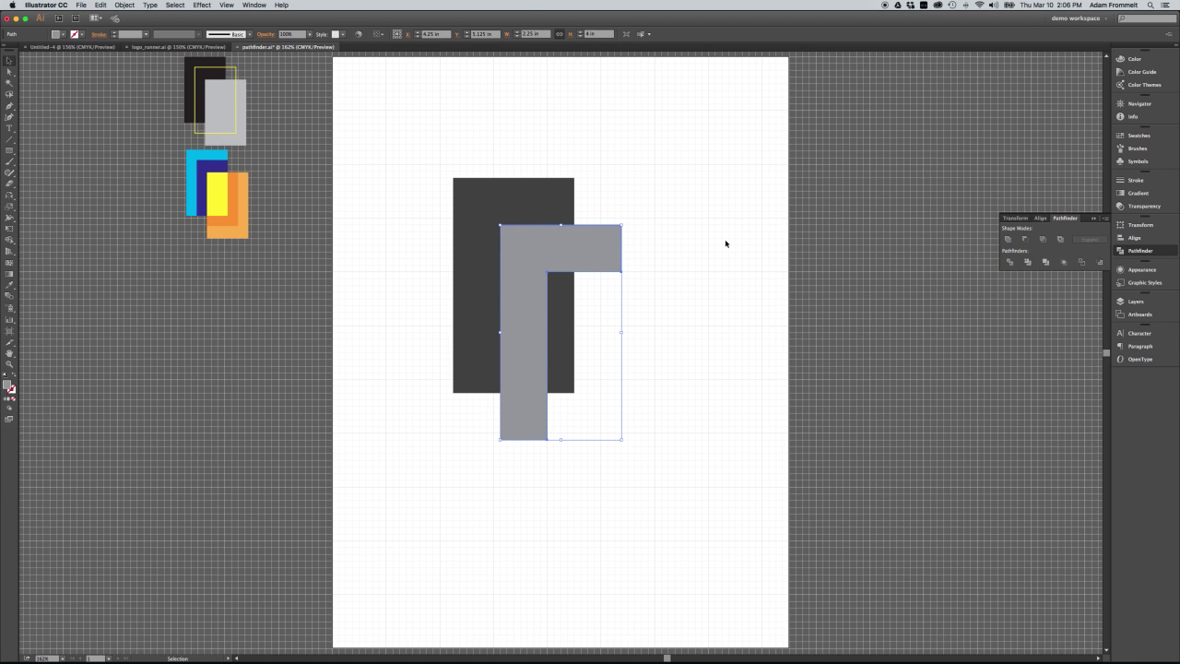
{"action": "key", "text": "a"}
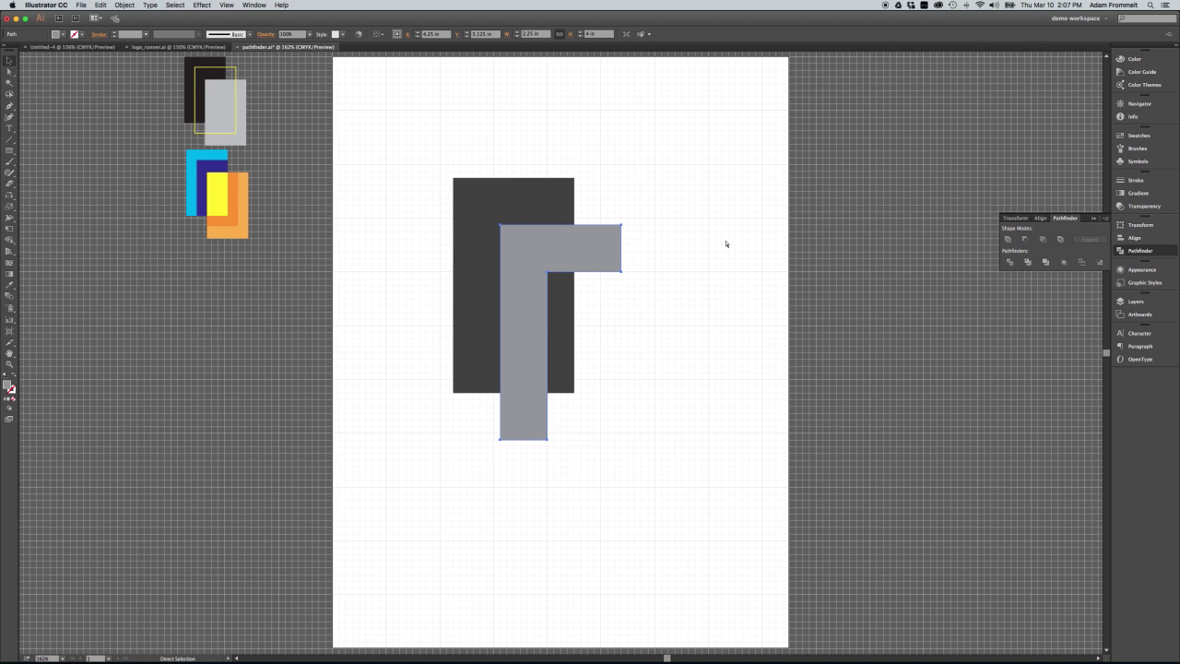
{"action": "key", "text": "super+z"}
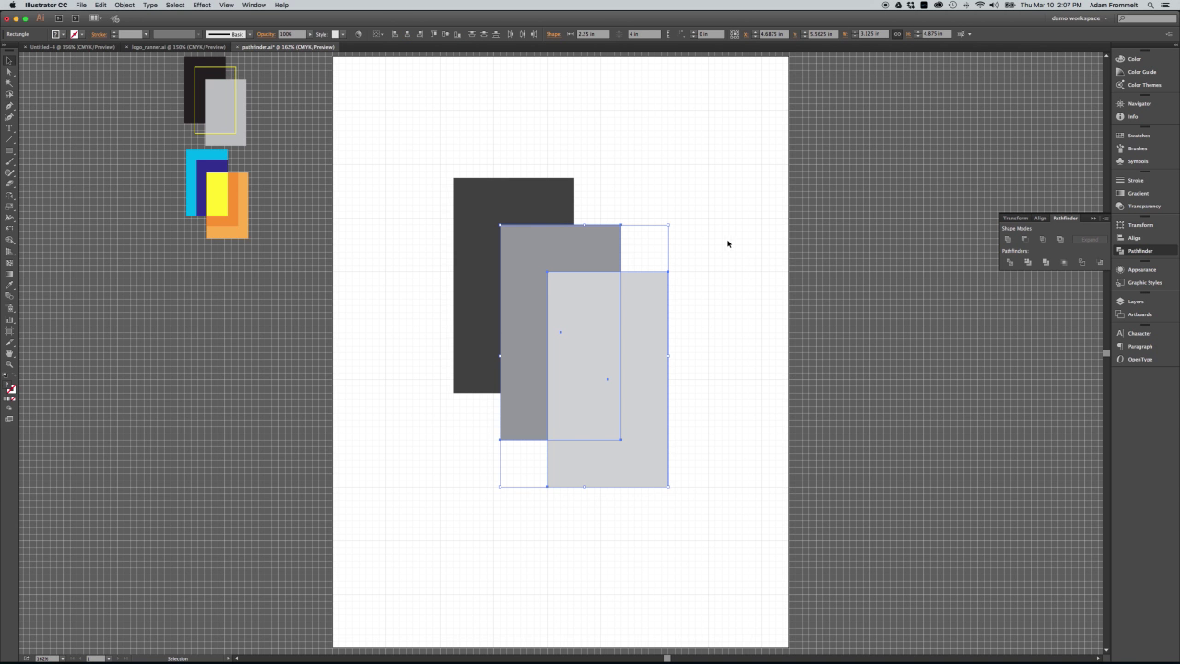
- Try Intersect on all three rectangles to keep only their shared overlap, and undo it
{"action": "left_click_drag", "start_coordinate": [710, 200], "coordinate": [445, 282]}
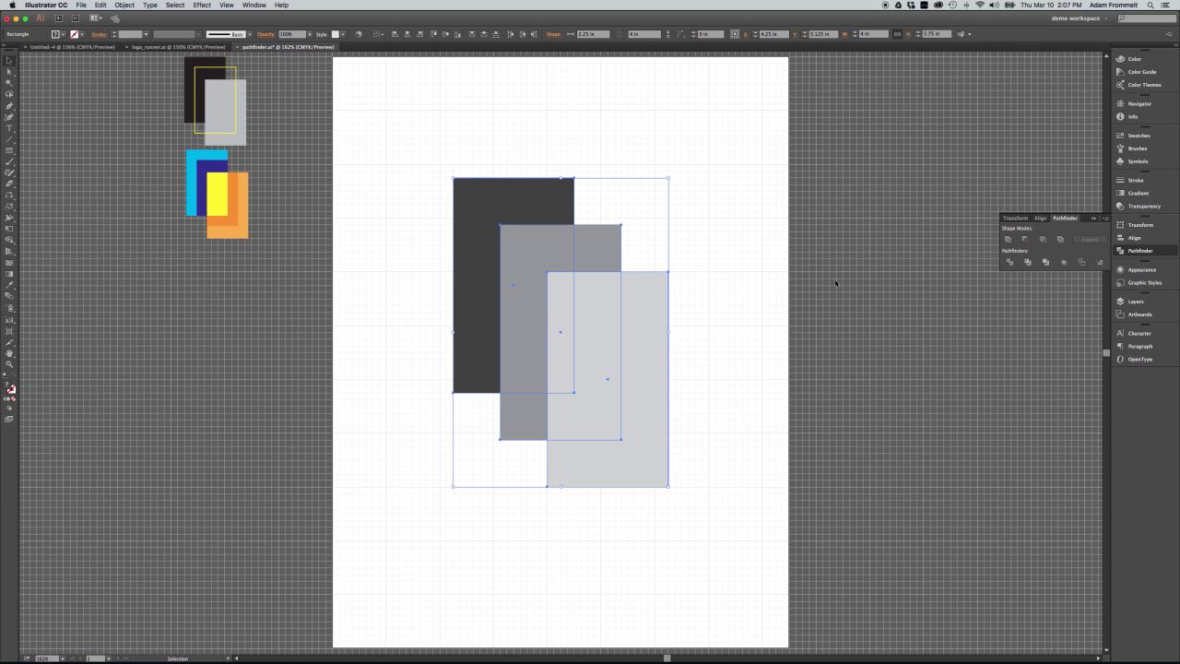
{"action": "left_click", "coordinate": [1043, 240]}
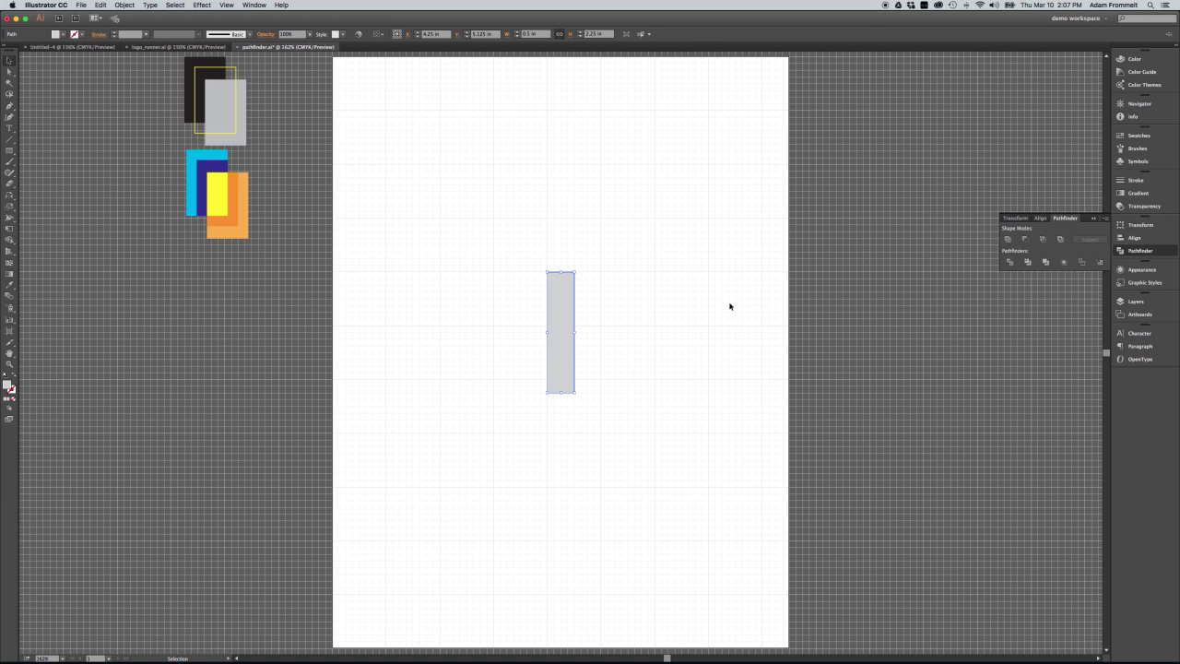
{"action": "key", "text": "super+z"}
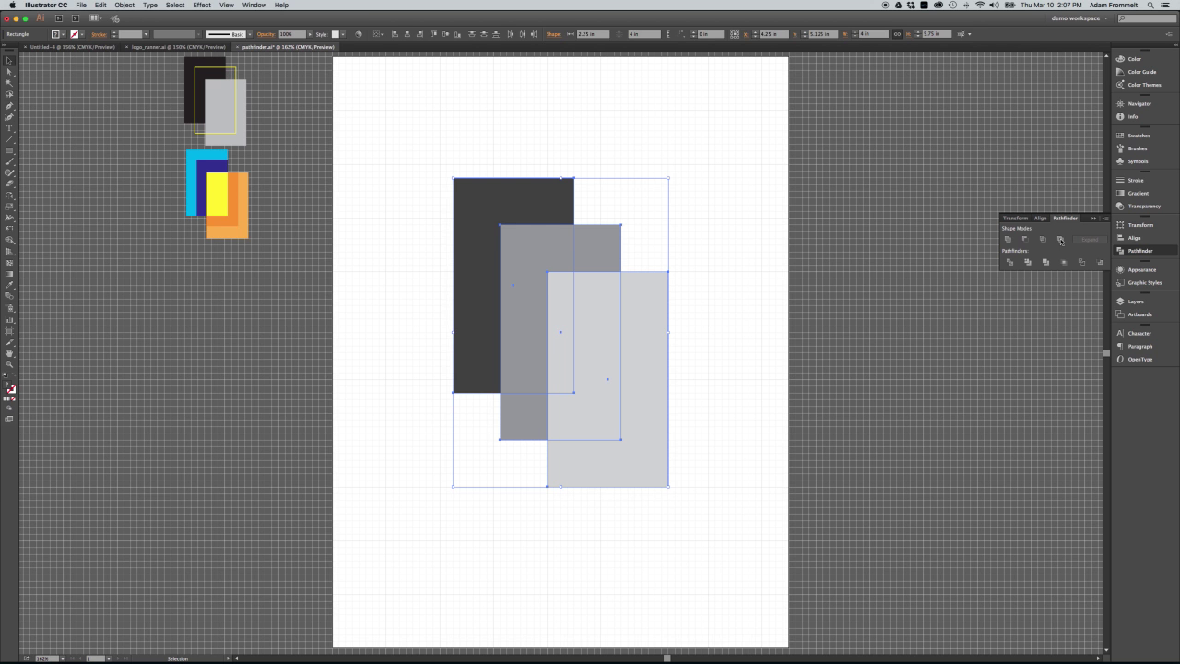
- Apply the Exclude shape mode to the three selected rectangles
{"action": "left_click", "coordinate": [1060, 240]}
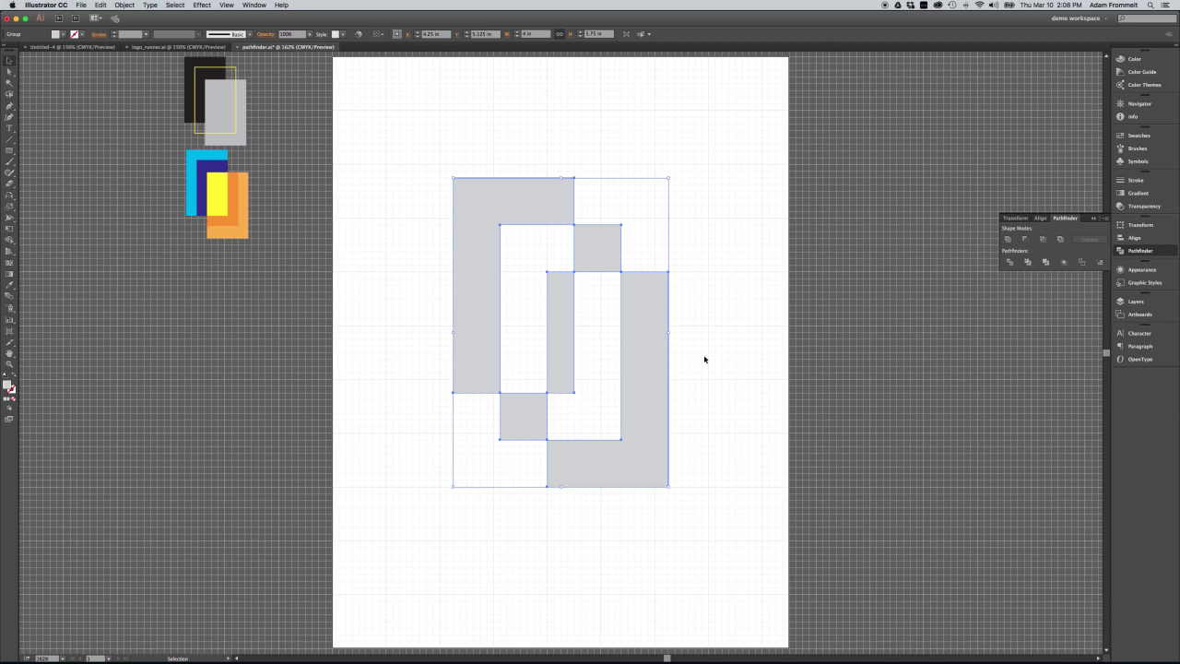
- Ungroup the light gray shapes left by the Exclude operation
{"action": "left_click", "coordinate": [689, 365]}
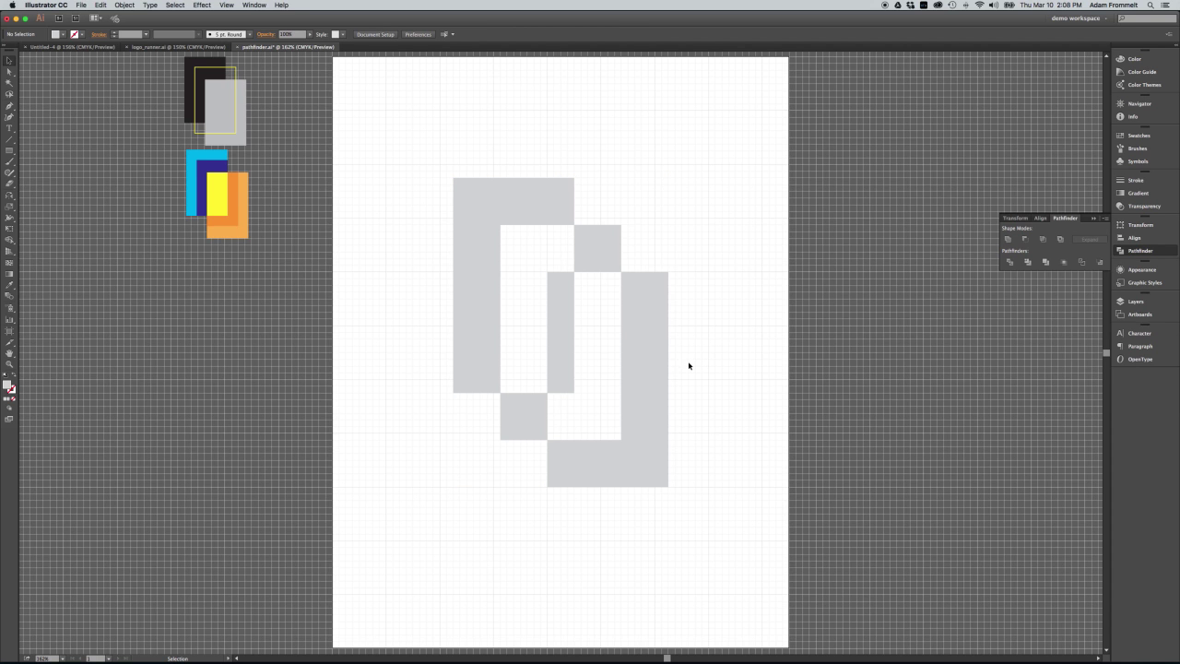
{"action": "left_click", "coordinate": [640, 363]}
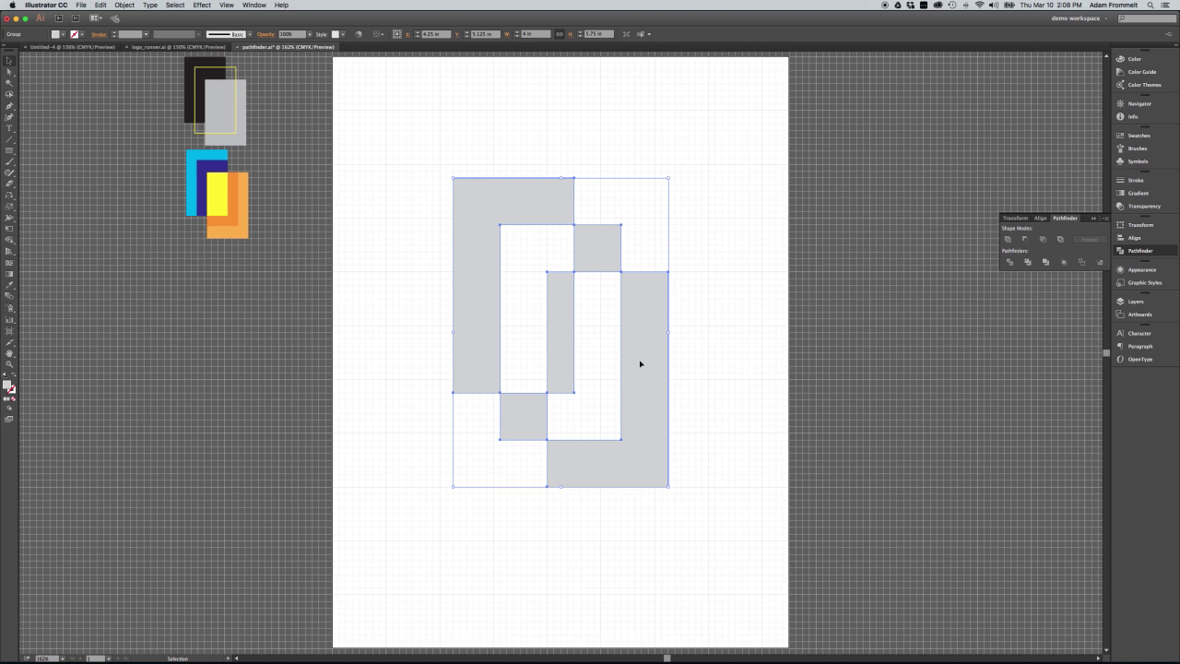
{"action": "right_click", "coordinate": [641, 363]}
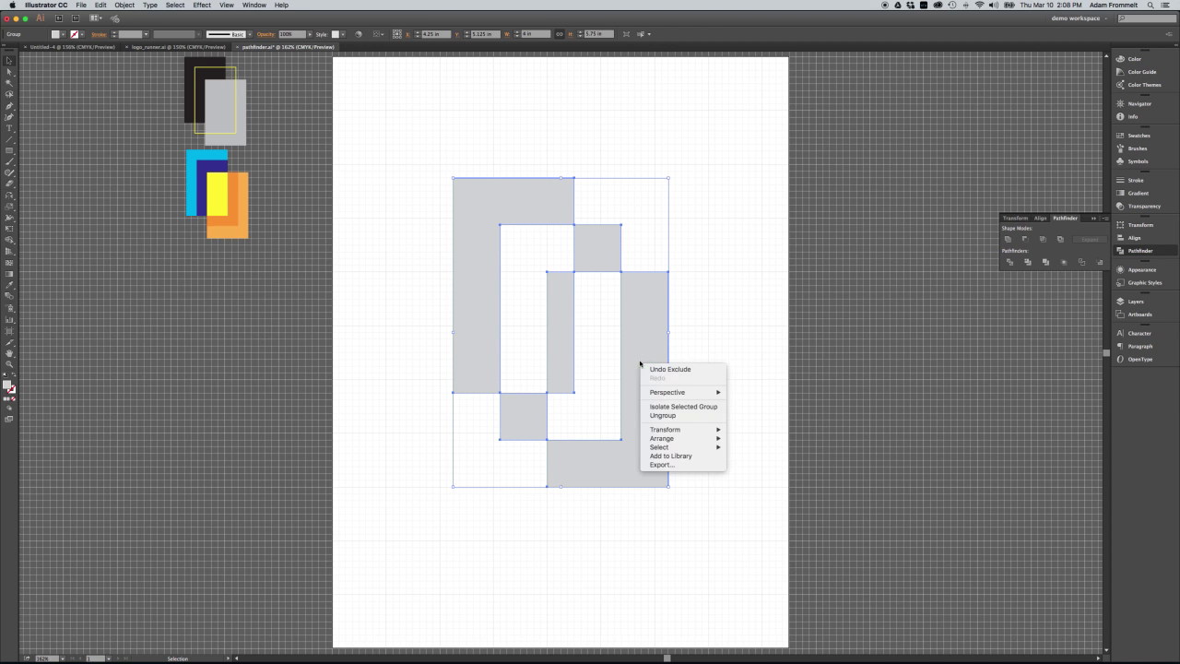
{"action": "left_click", "coordinate": [651, 416]}
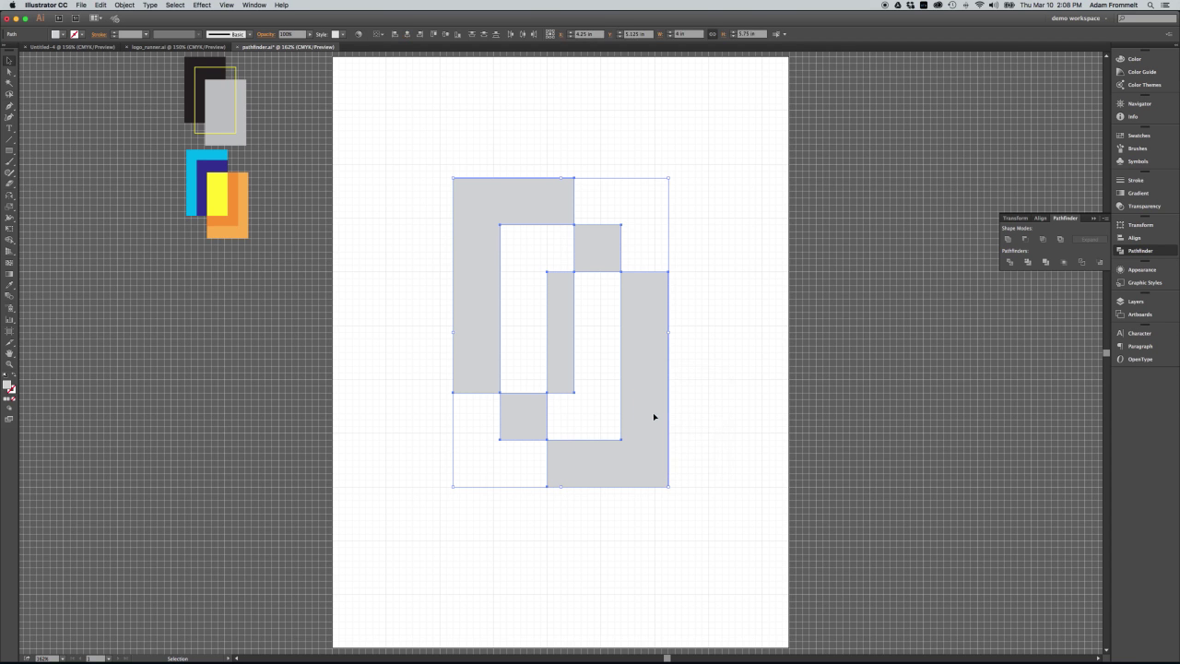
- Move the two small squares outward into the empty upper-right and lower-left corners of the figure
{"action": "left_click", "coordinate": [713, 311]}
{"action": "left_click_drag", "start_coordinate": [623, 251], "coordinate": [655, 208]}
{"action": "left_click_drag", "start_coordinate": [522, 416], "coordinate": [482, 462]}
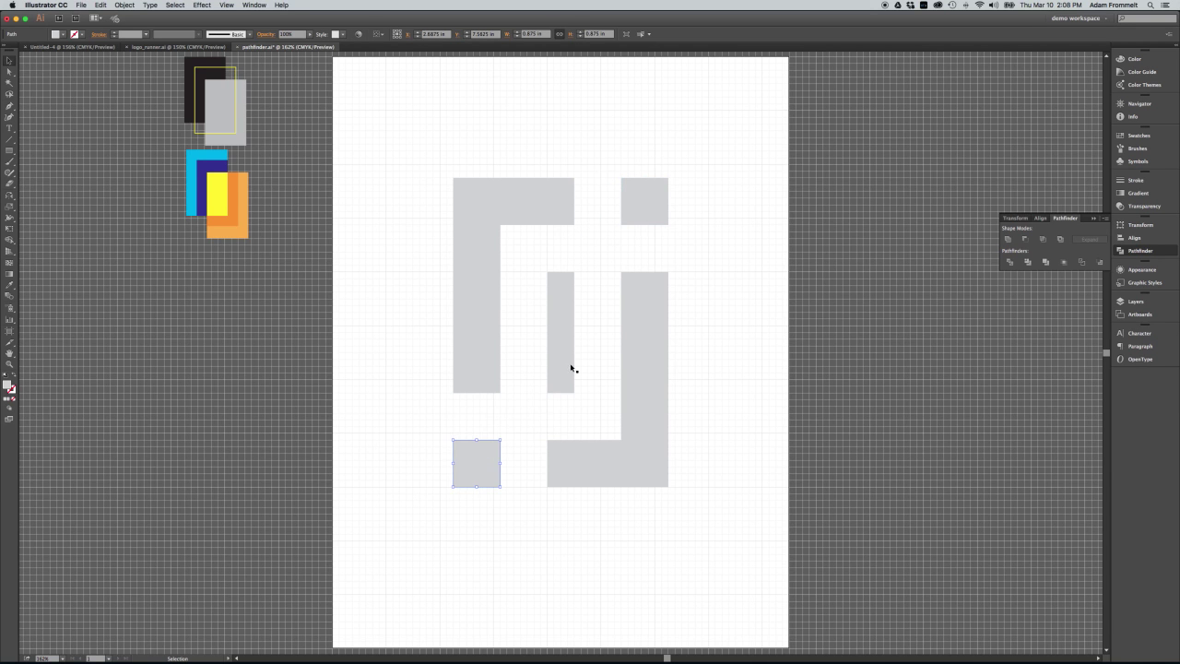
- Rotate the narrow central bar 90 degrees so it bridges the two L-shaped pieces horizontally
{"action": "left_click", "coordinate": [559, 339]}
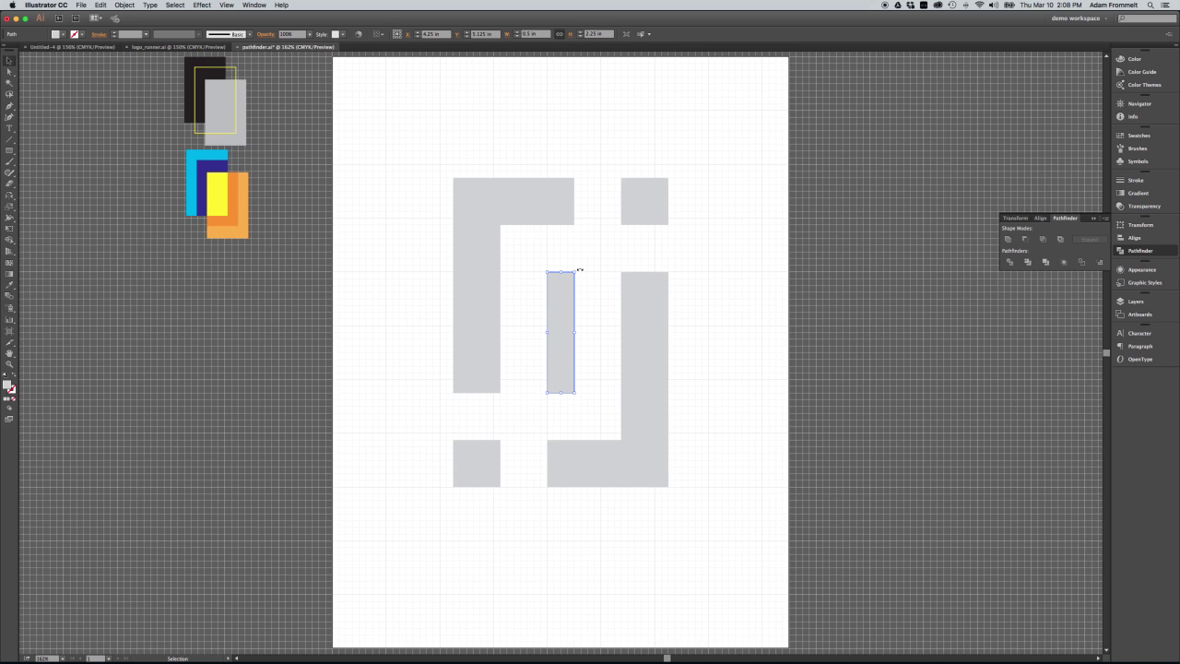
{"action": "left_click_drag", "start_coordinate": [578, 270], "coordinate": [474, 326]}
{"action": "left_click", "coordinate": [706, 324]}
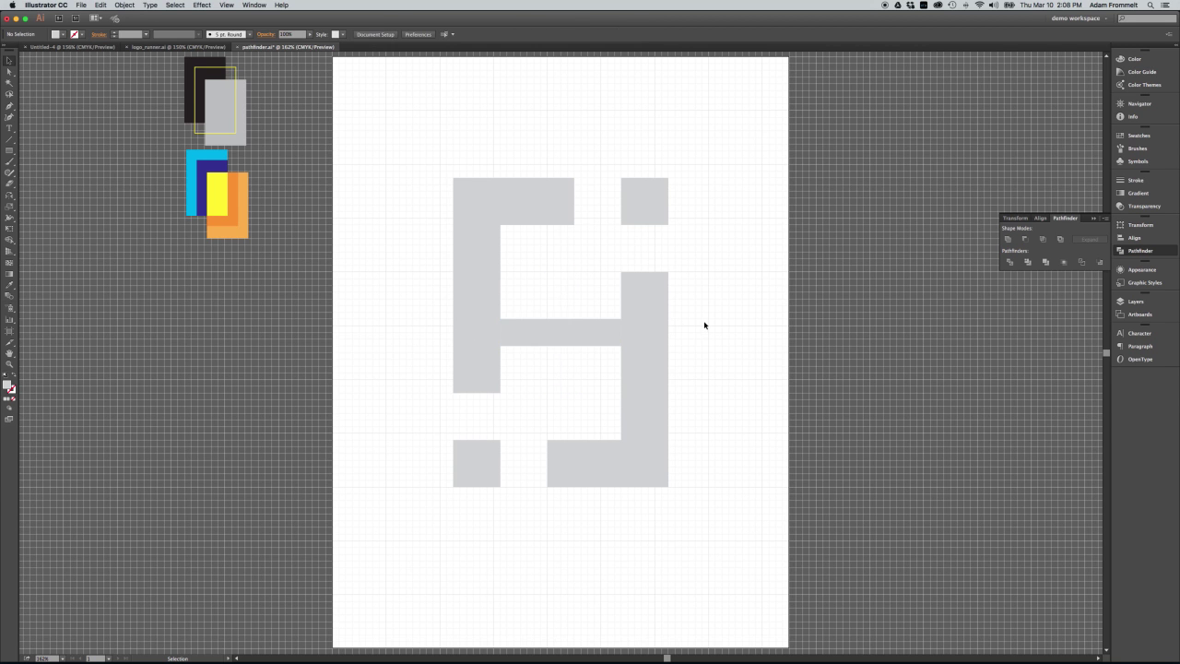
- Undo the rotation, moves, ungrouping and Exclude to restore the three original overlapping rectangles
{"action": "key", "text": "a"}
{"action": "key", "text": "super+z"}
{"action": "key", "text": "super+z"}
{"action": "key", "text": "super+z"}
{"action": "key", "text": "super+z"}
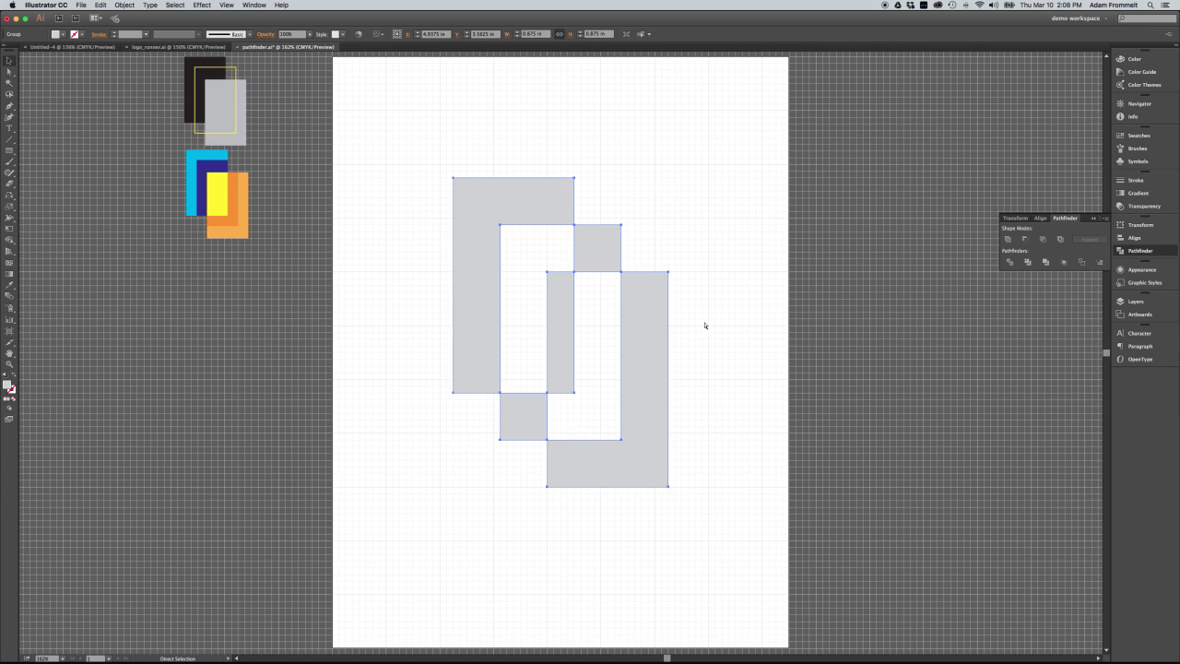
{"action": "key", "text": "v"}
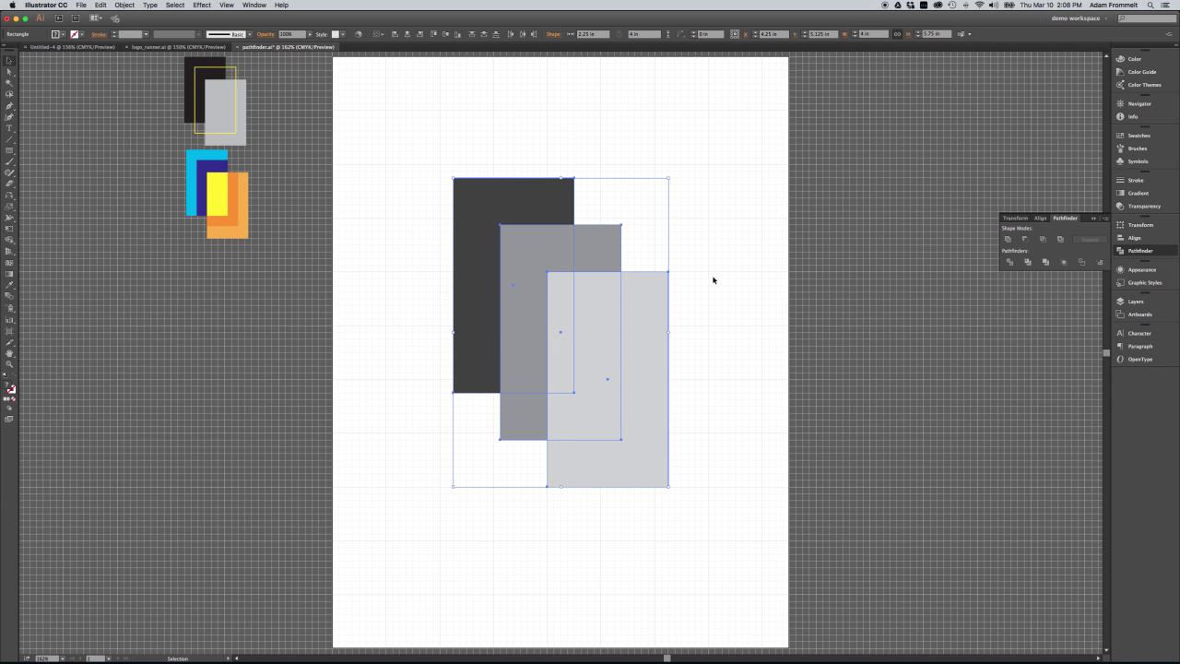
- Apply the Divide pathfinder to the three selected rectangles and ungroup the resulting pieces
{"action": "left_click", "coordinate": [1012, 264]}
{"action": "left_click", "coordinate": [1010, 264]}
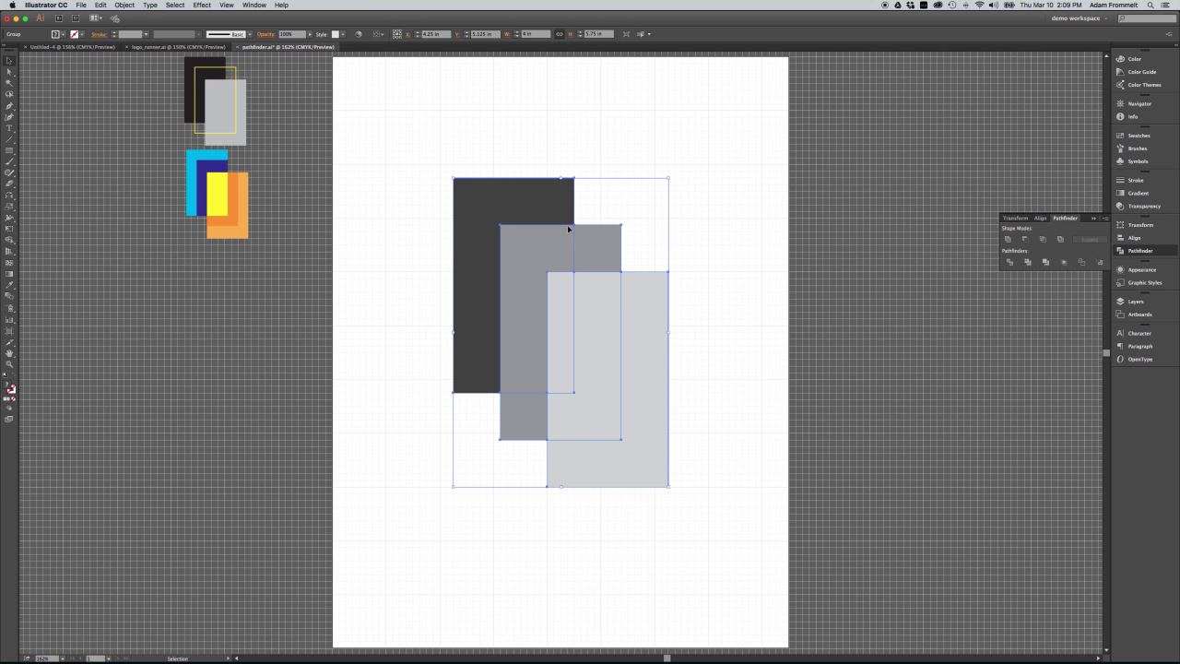
{"action": "right_click", "coordinate": [614, 339]}
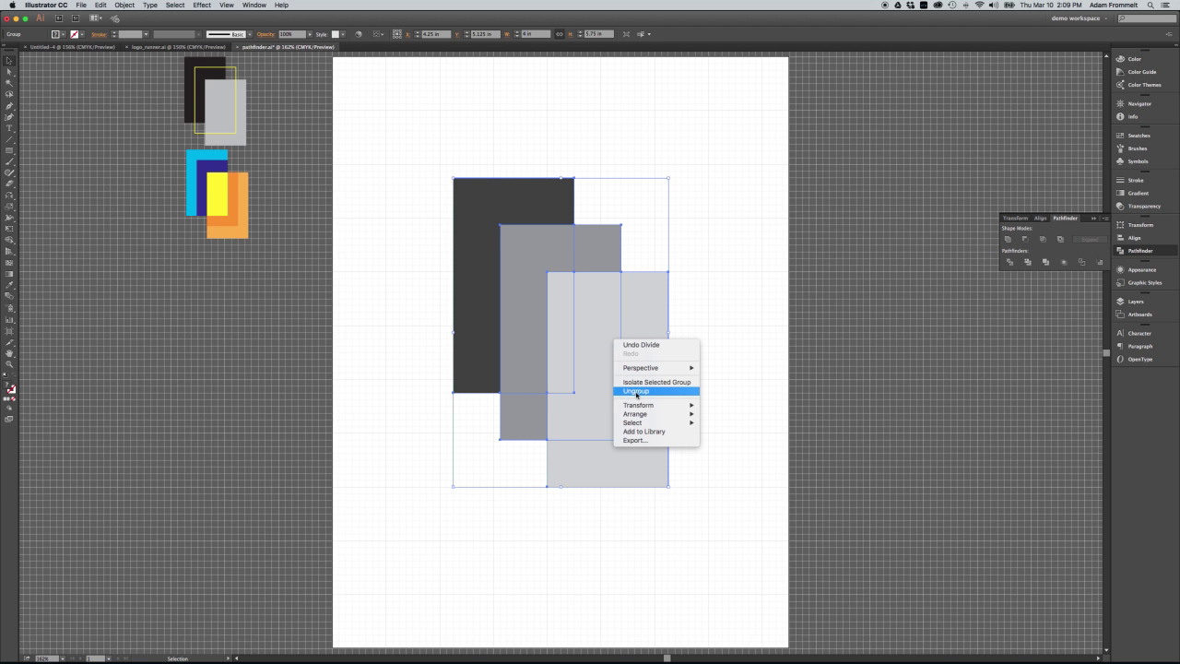
{"action": "left_click", "coordinate": [127, 5]}
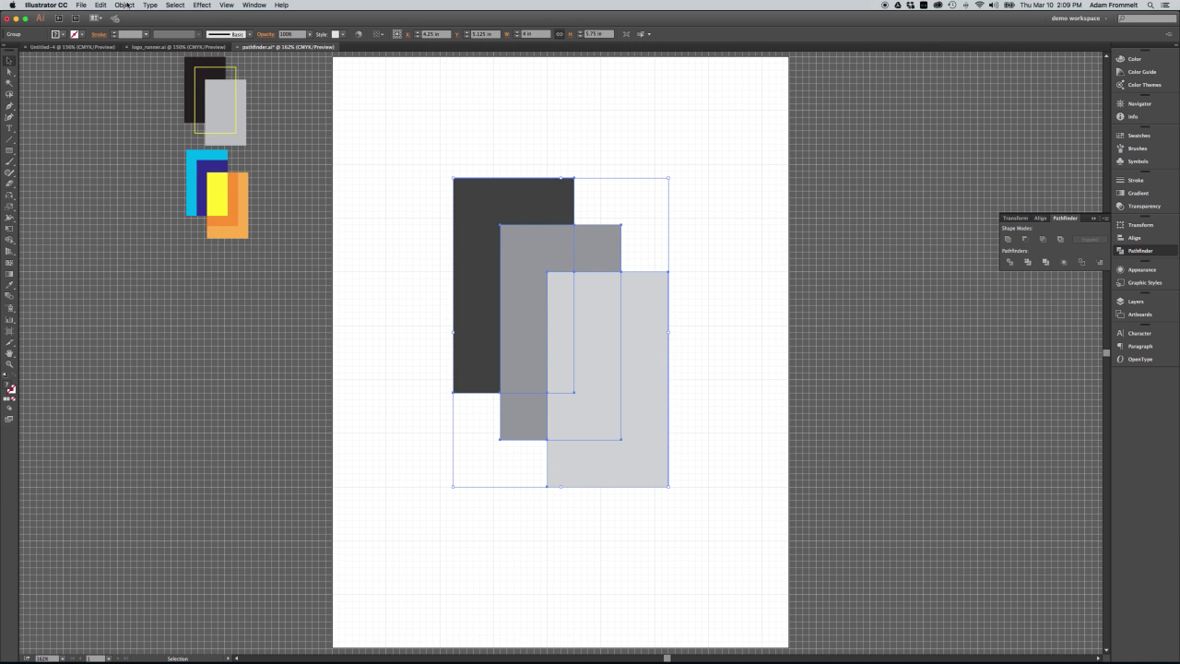
{"action": "left_click", "coordinate": [128, 5]}
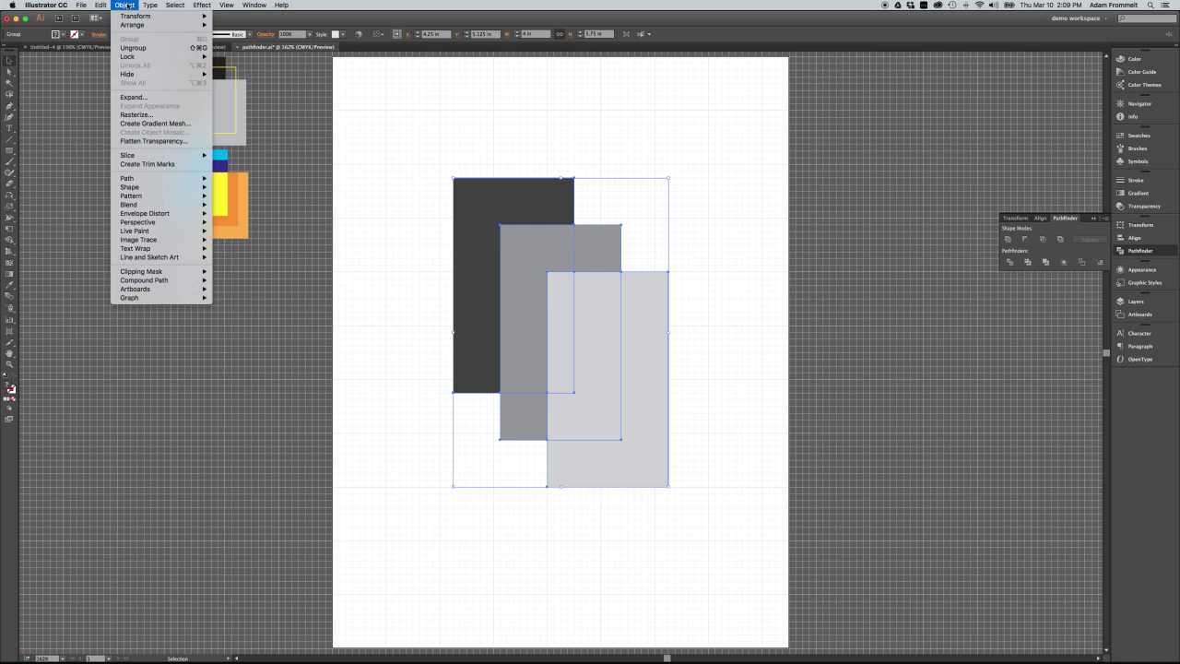
{"action": "left_click", "coordinate": [145, 47]}
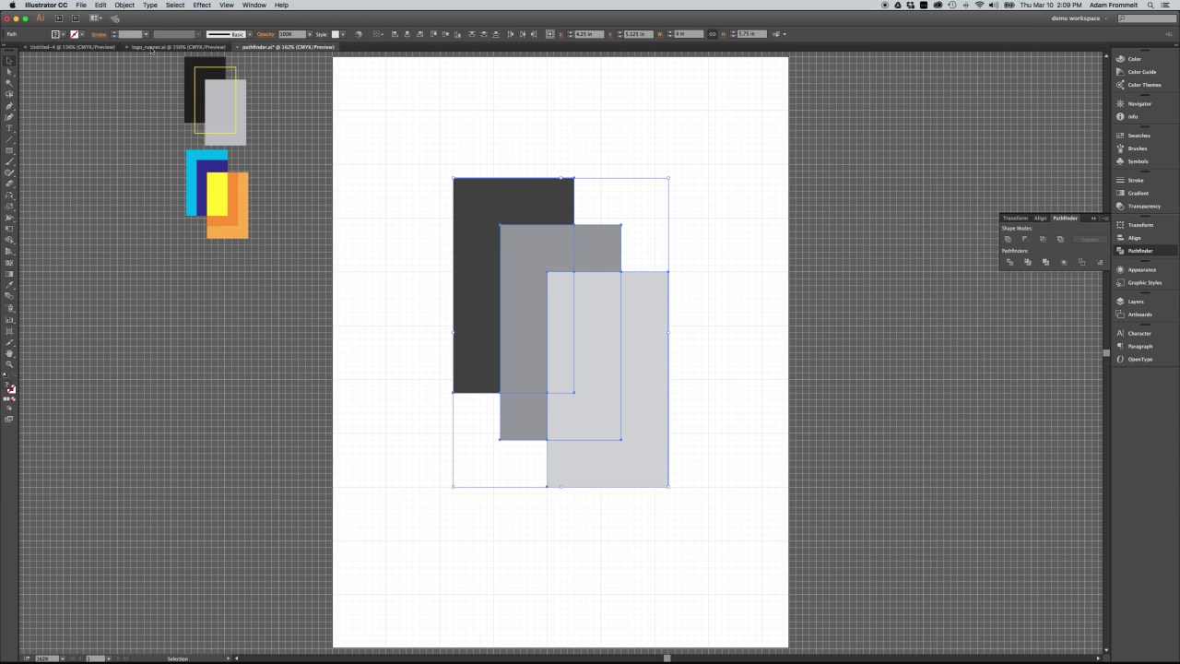
- Pull the dark gray L-shape up and left, and both light gray L-shaped pieces down and right, away from the center
{"action": "left_click", "coordinate": [358, 255]}
{"action": "left_click", "coordinate": [475, 273]}
{"action": "left_click_drag", "start_coordinate": [474, 282], "coordinate": [432, 231]}
{"action": "left_click", "coordinate": [648, 456]}
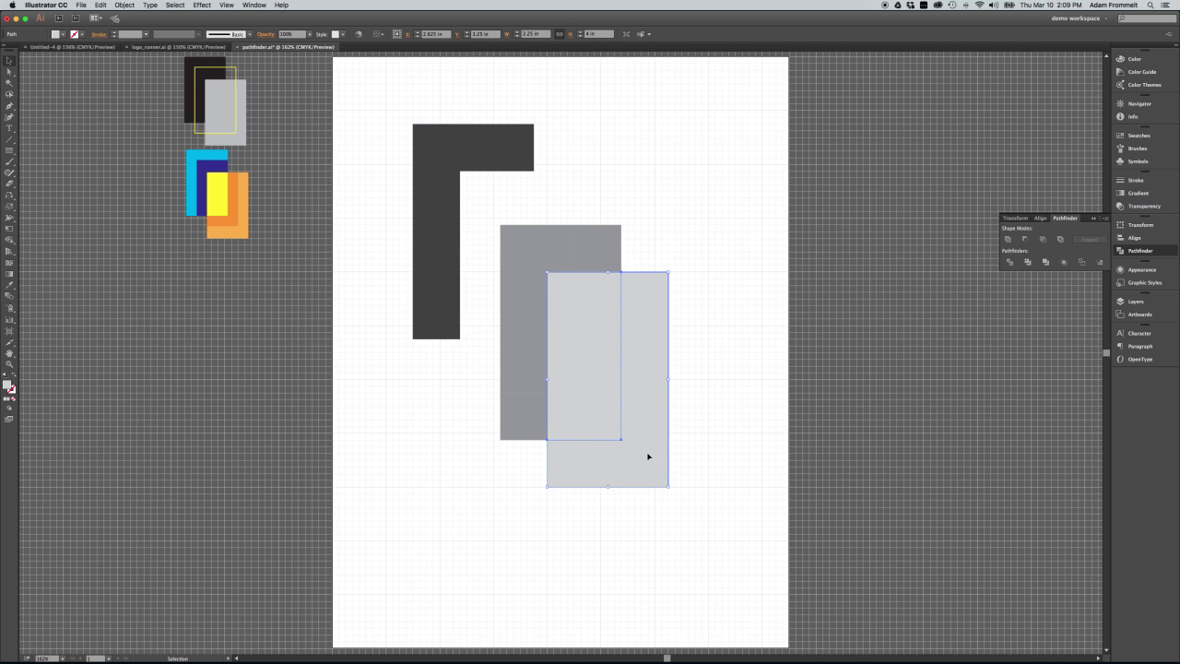
{"action": "left_click_drag", "start_coordinate": [651, 403], "coordinate": [684, 448]}
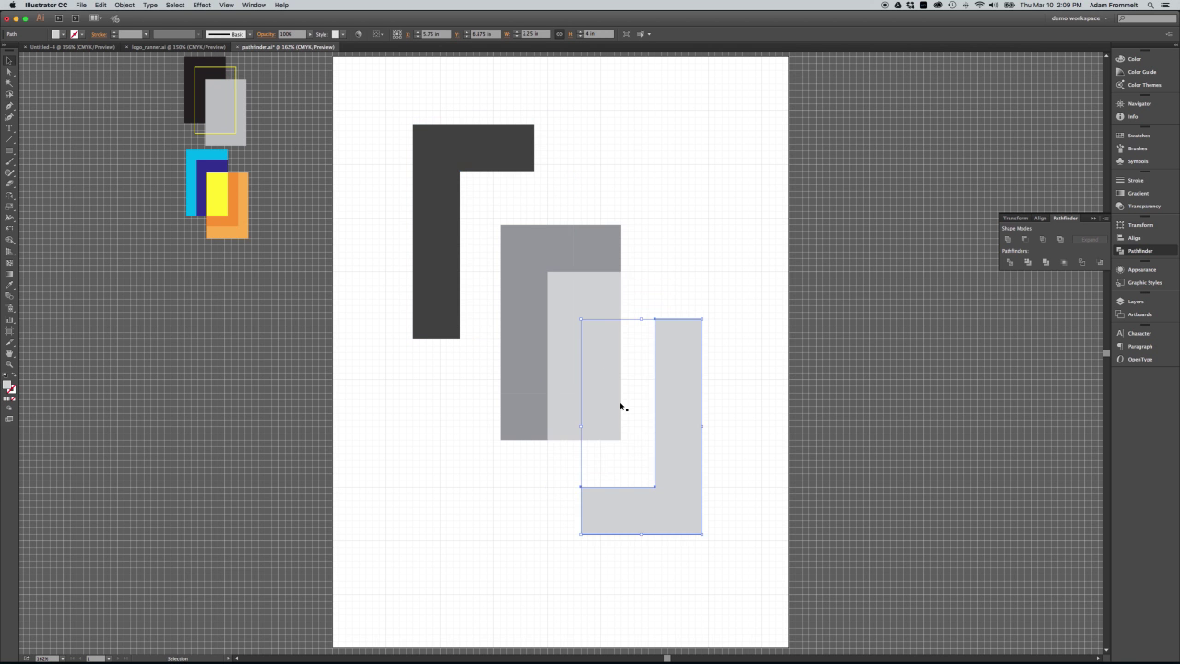
{"action": "left_click_drag", "start_coordinate": [600, 371], "coordinate": [620, 403]}
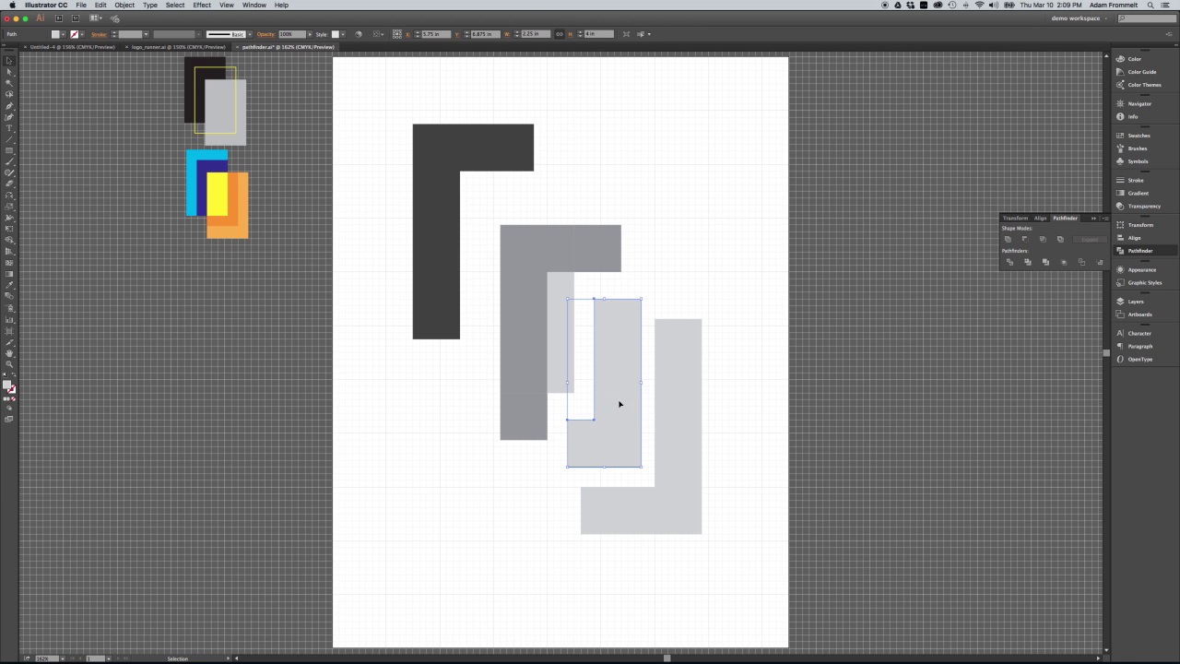
- Separate the medium gray pieces by moving the L-shape up and left and the two small squares outward
{"action": "left_click_drag", "start_coordinate": [526, 300], "coordinate": [504, 259]}
{"action": "left_click_drag", "start_coordinate": [607, 259], "coordinate": [621, 234]}
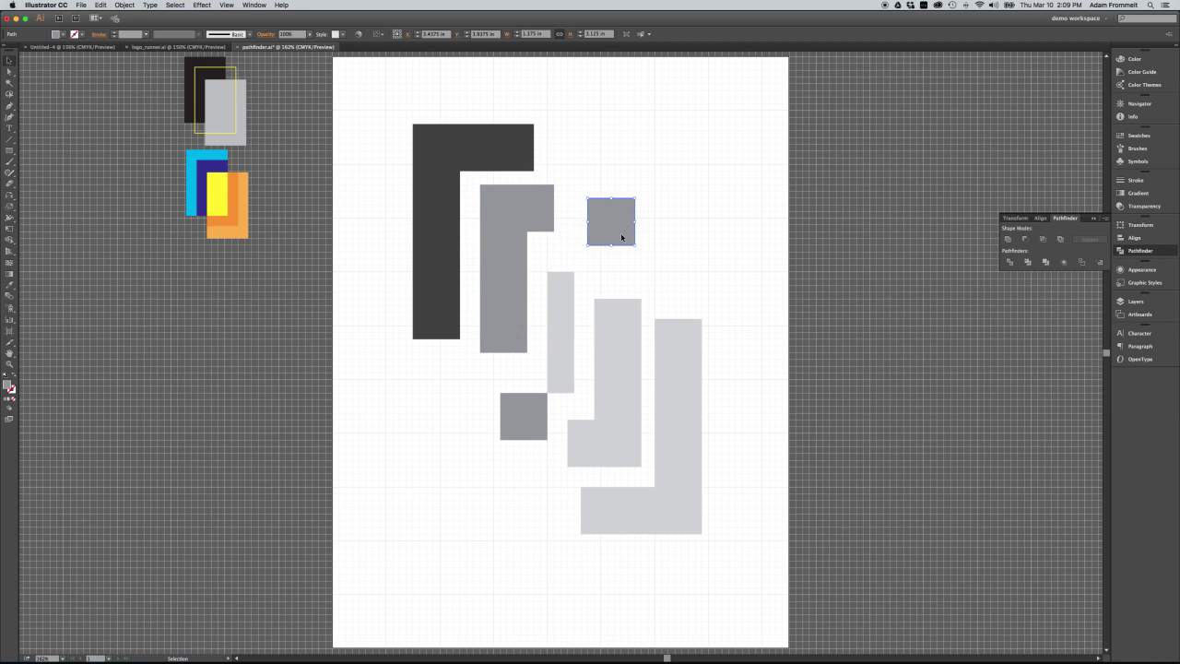
{"action": "left_click_drag", "start_coordinate": [524, 432], "coordinate": [512, 446]}
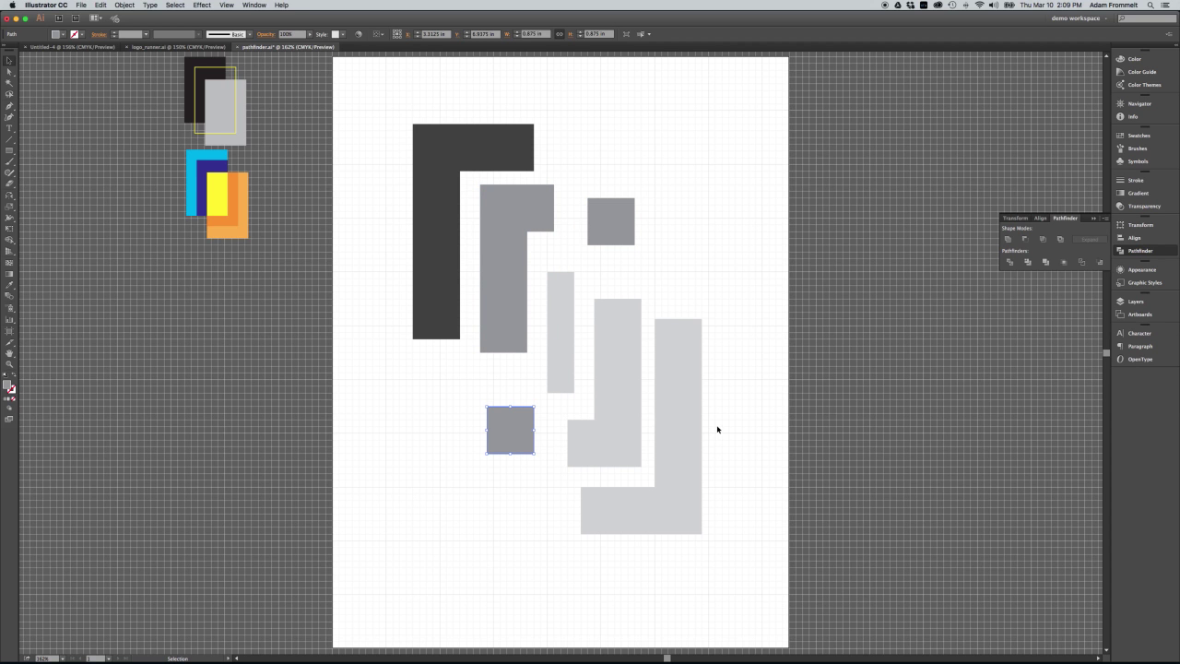